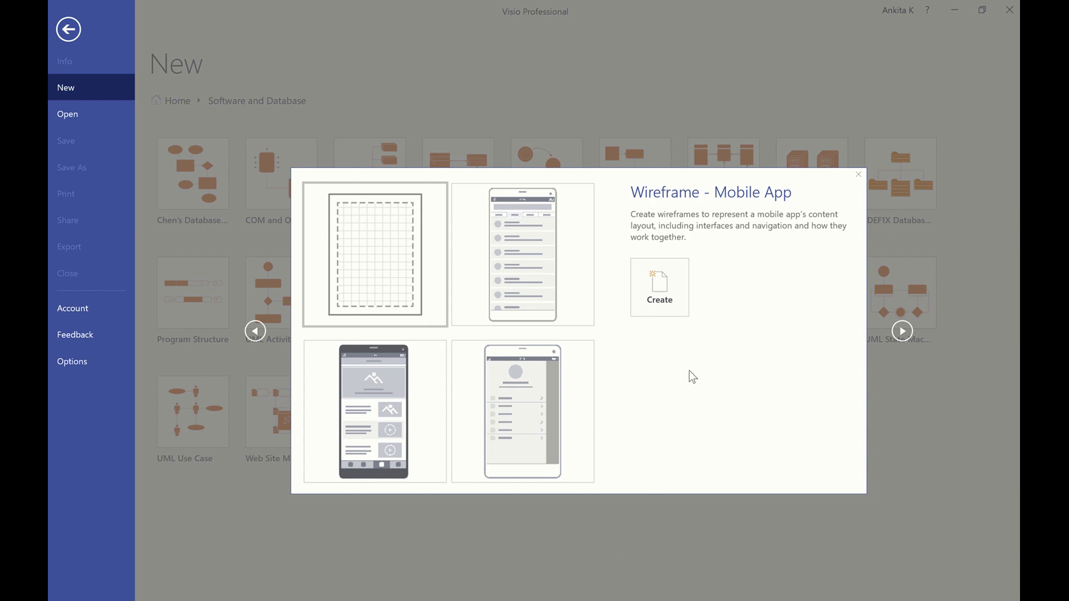
Step: Create a new drawing from the Wireframe - Mobile App template
click(672, 297)
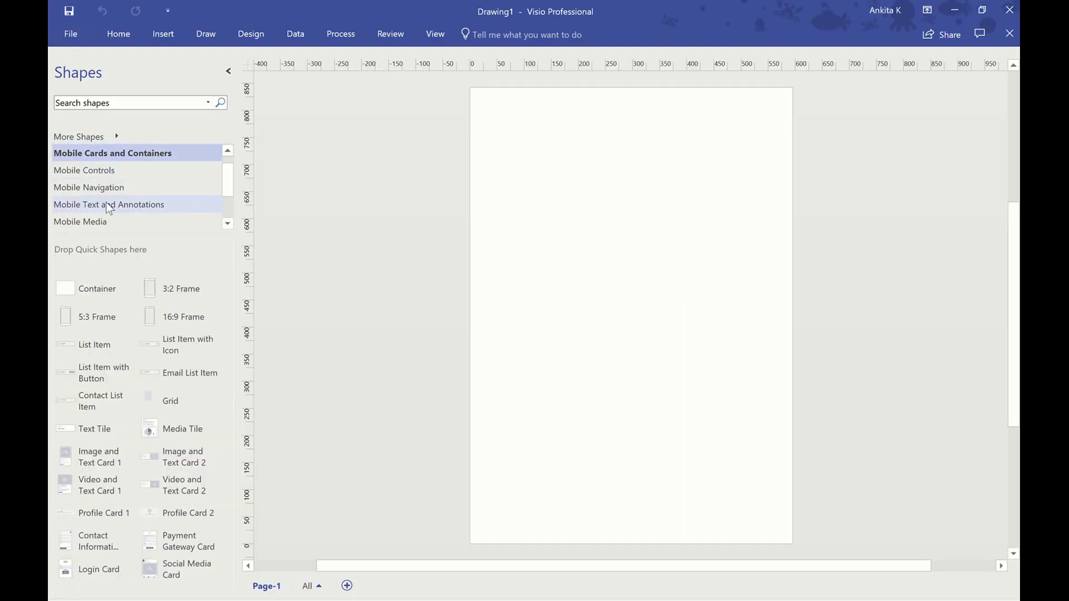
click(118, 138)
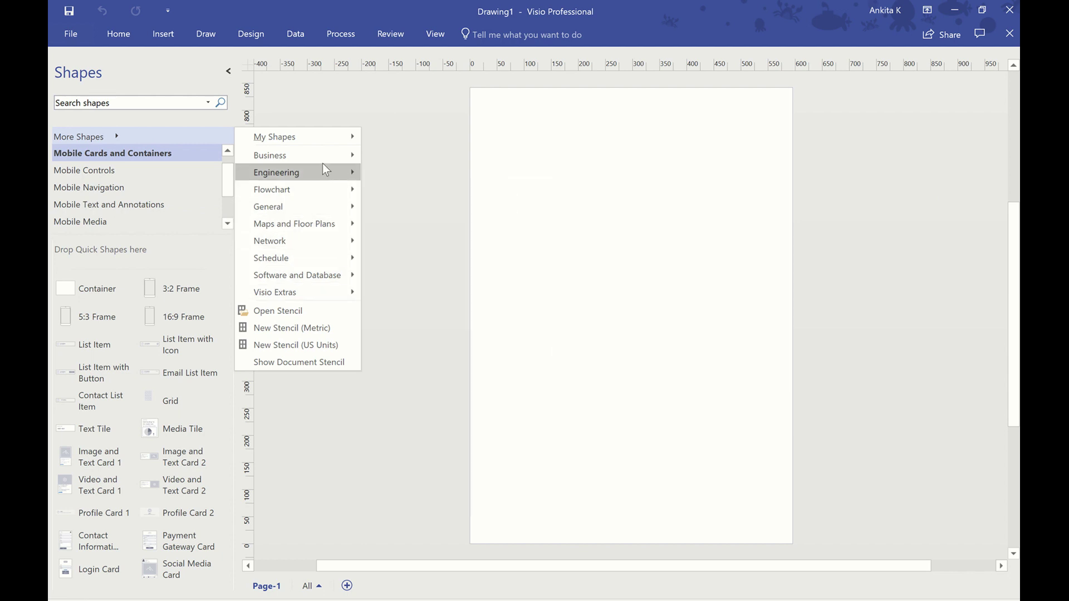
mouse_move(297, 275)
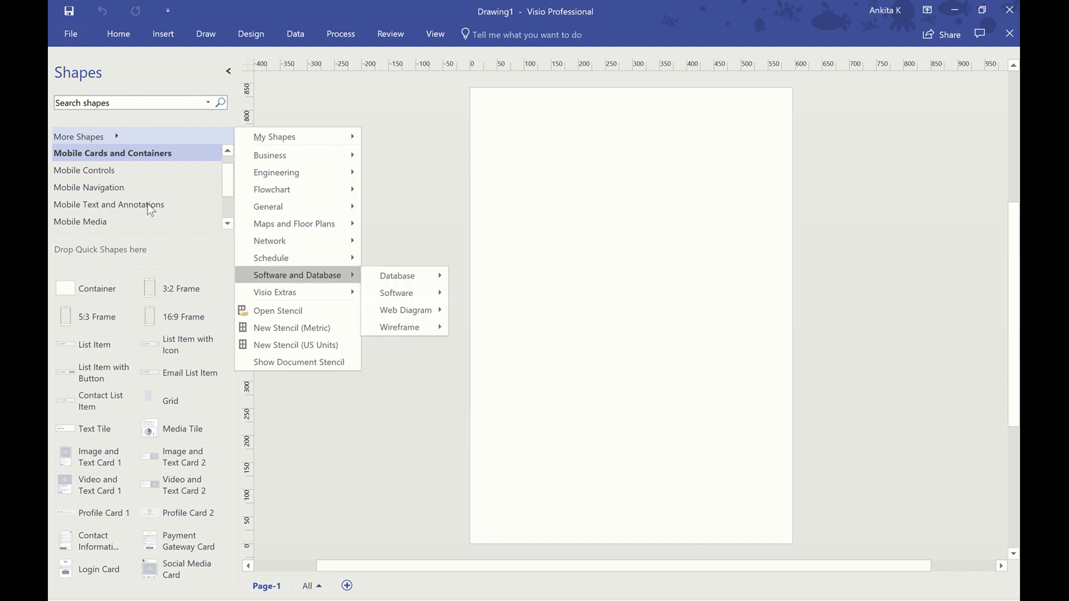
click(227, 192)
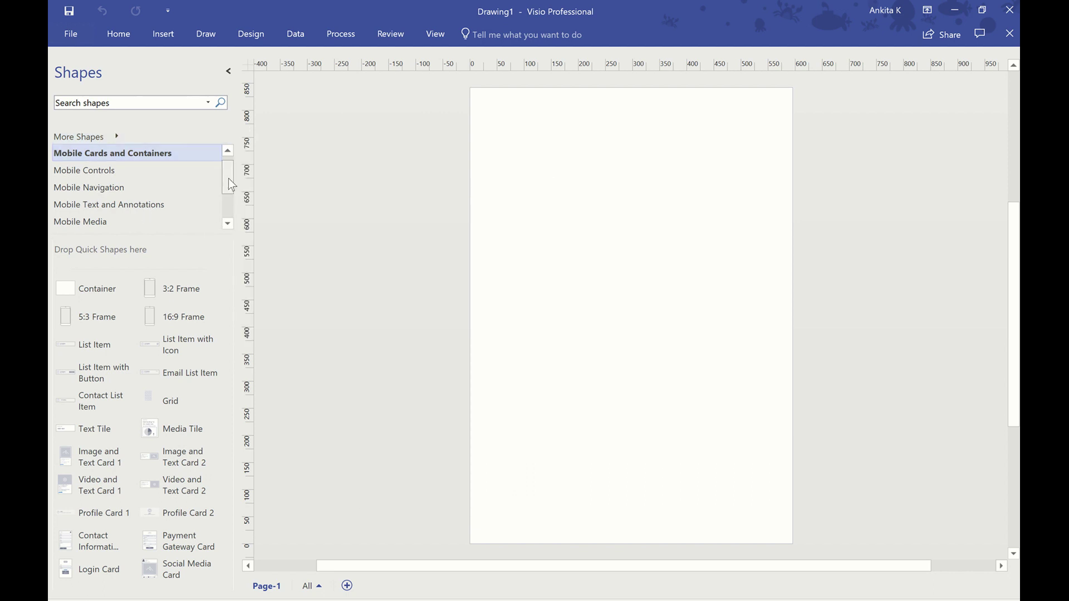
mouse_move(228, 178)
mouse_down()
mouse_move(231, 212)
mouse_move(234, 166)
mouse_move(236, 224)
mouse_move(232, 195)
mouse_up()
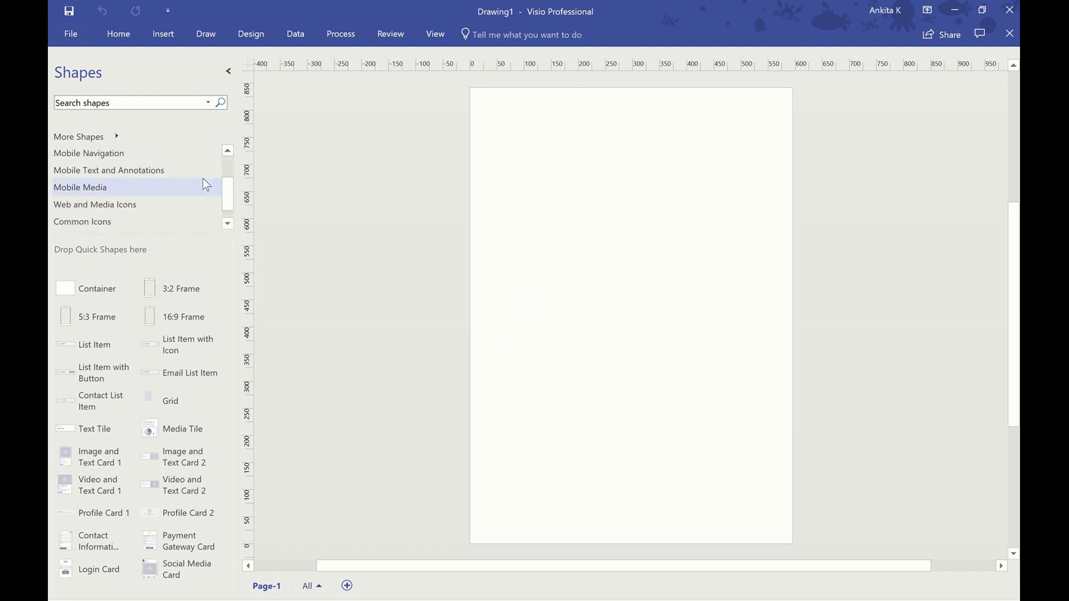
click(139, 204)
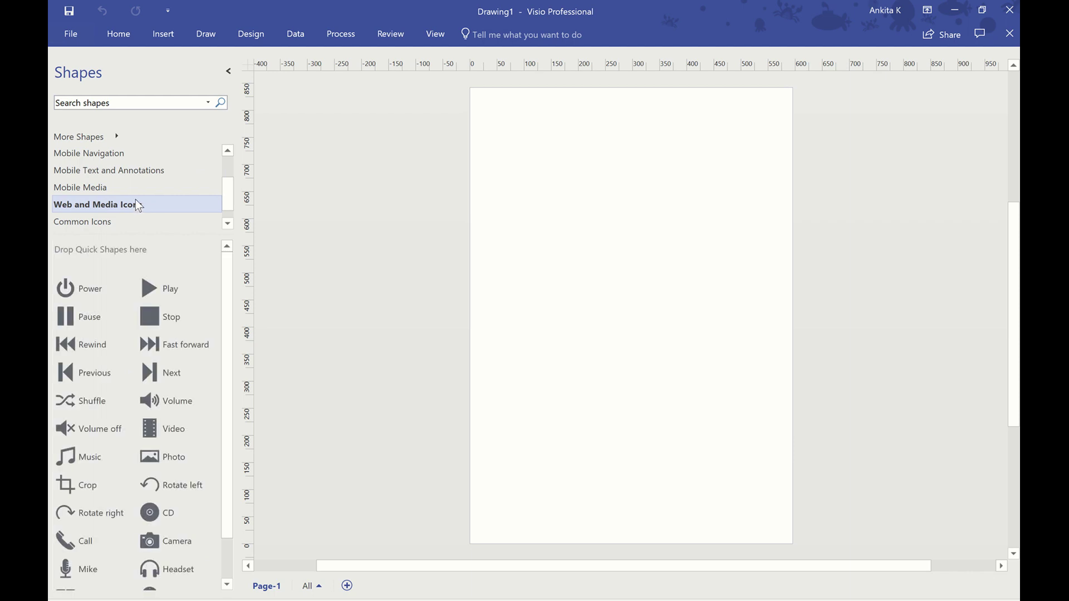
scroll(209, 501, down, 1)
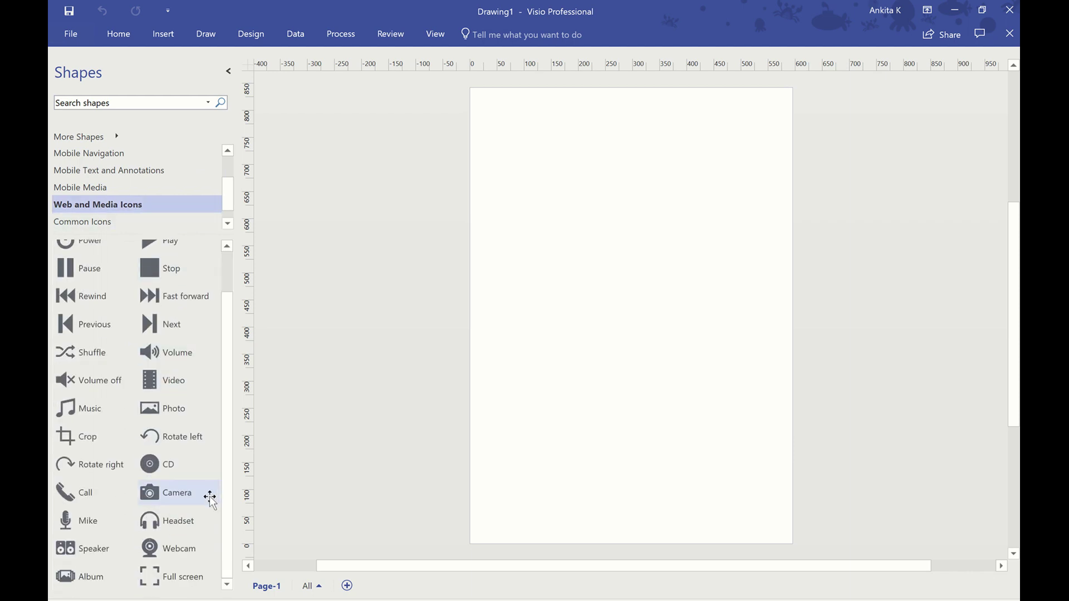
scroll(208, 496, up, 1)
scroll(179, 191, up, 1)
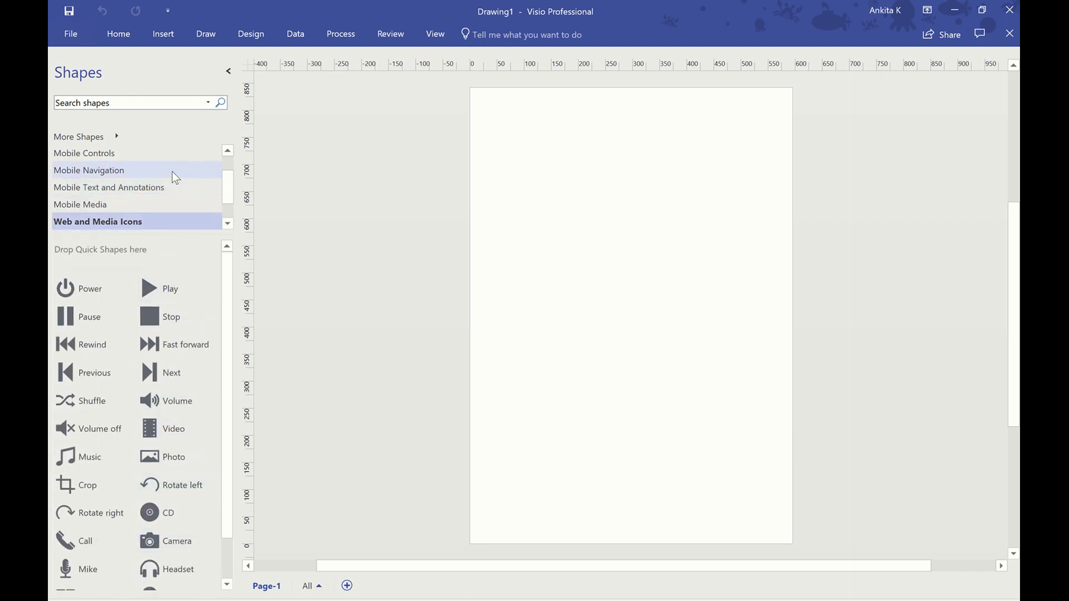
click(172, 171)
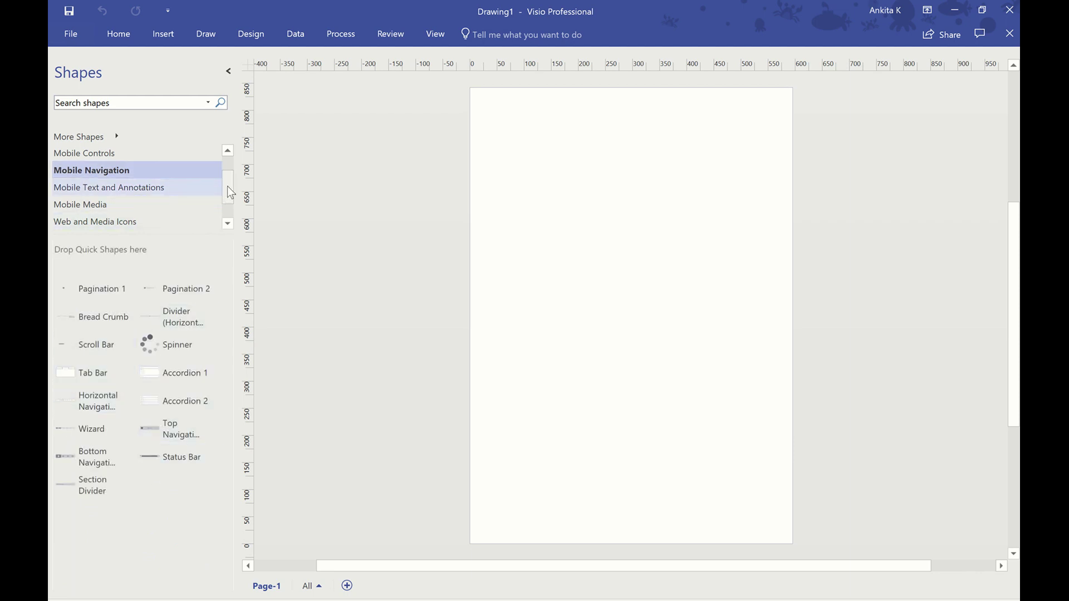
drag(227, 187, 225, 170)
click(153, 156)
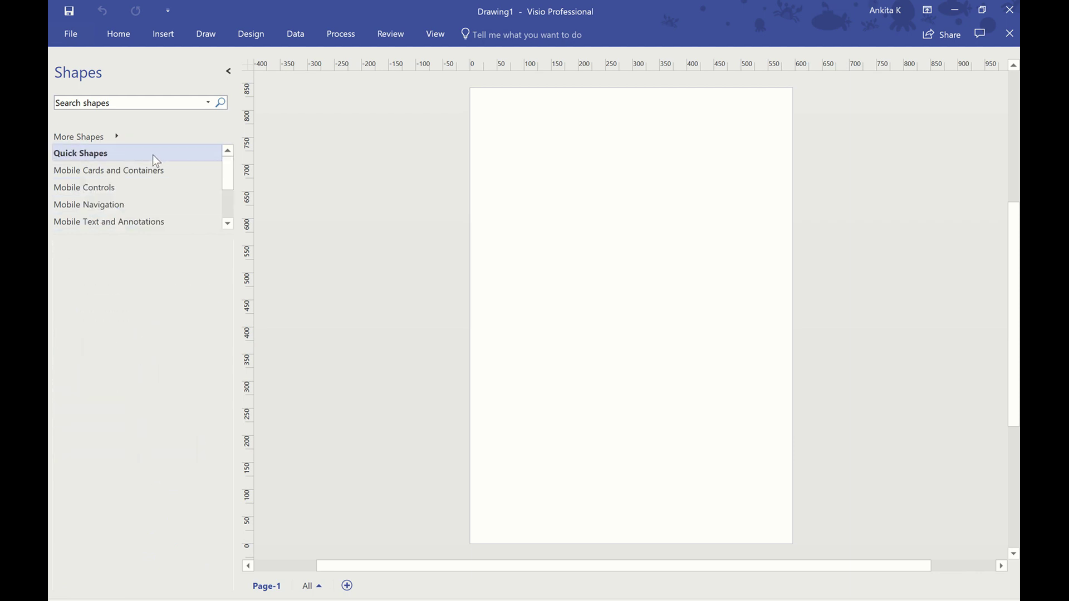
click(152, 169)
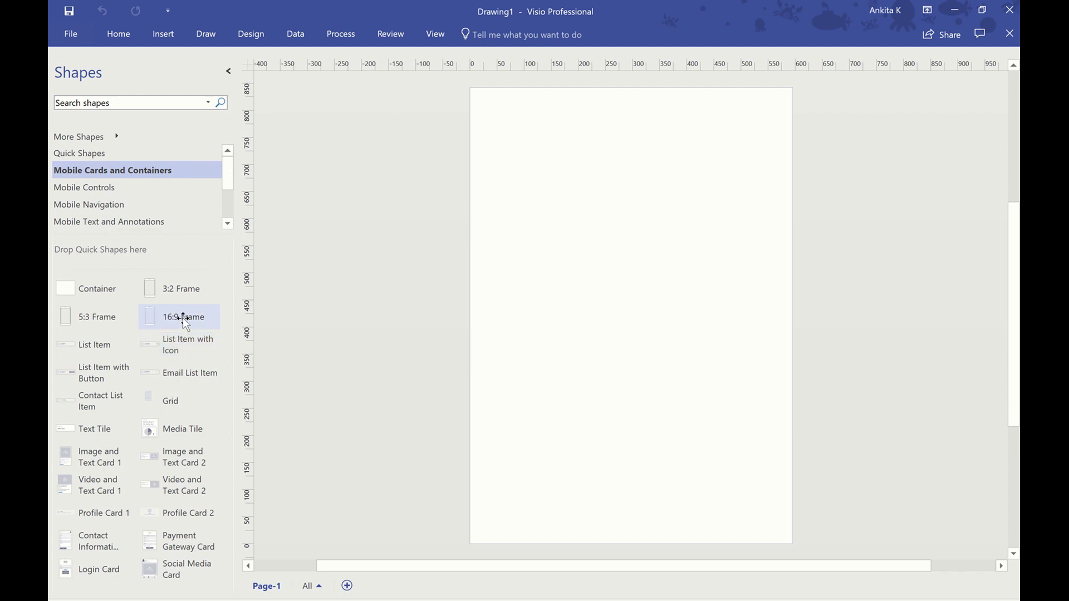
drag(183, 318, 596, 318)
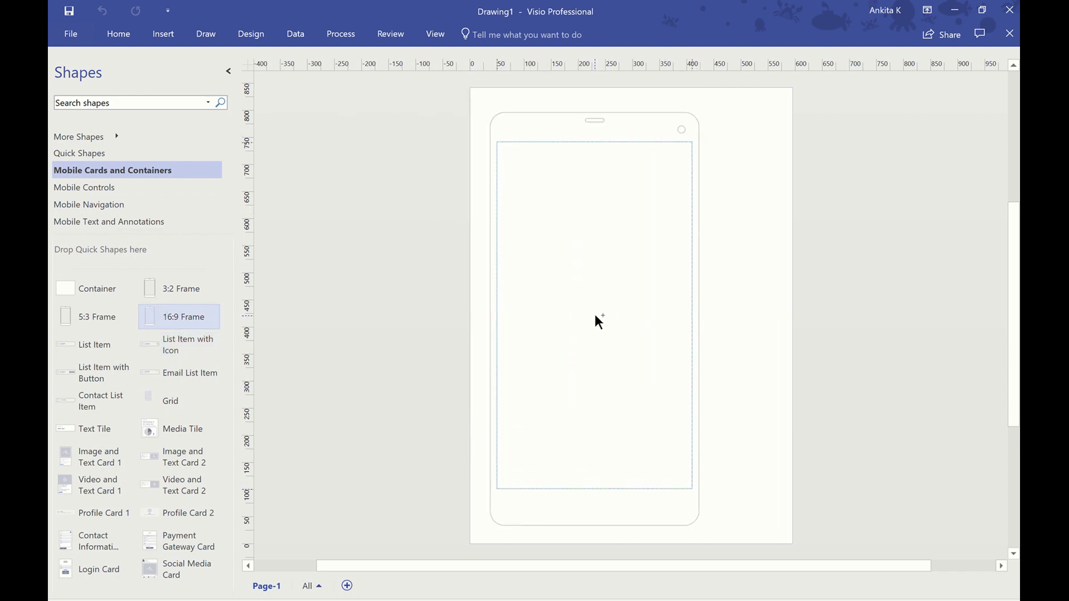
drag(594, 314, 596, 316)
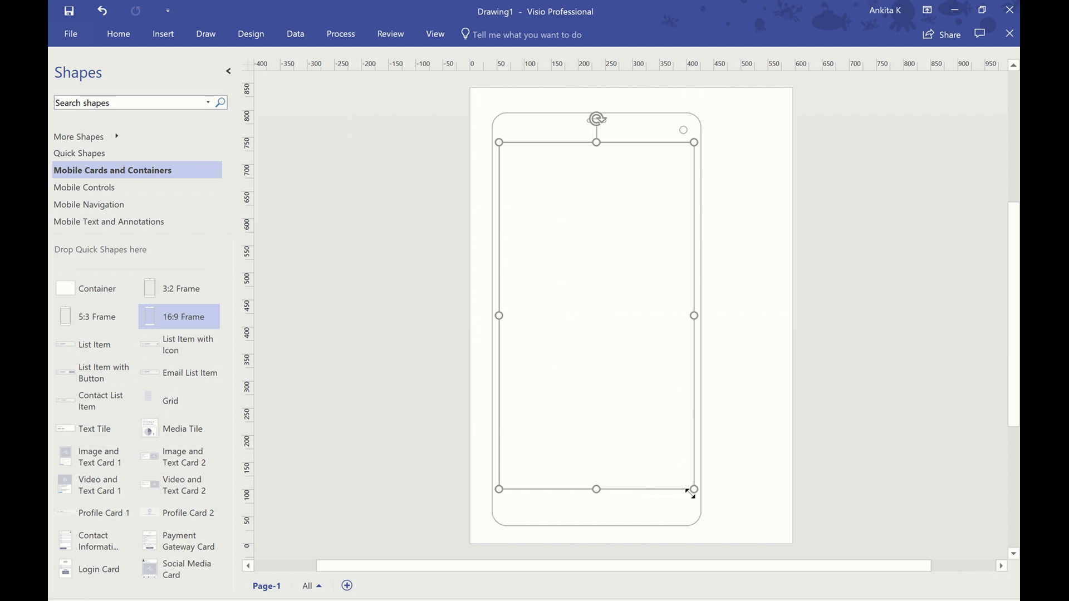
mouse_move(694, 489)
mouse_down()
mouse_move(496, 233)
mouse_move(704, 381)
mouse_up()
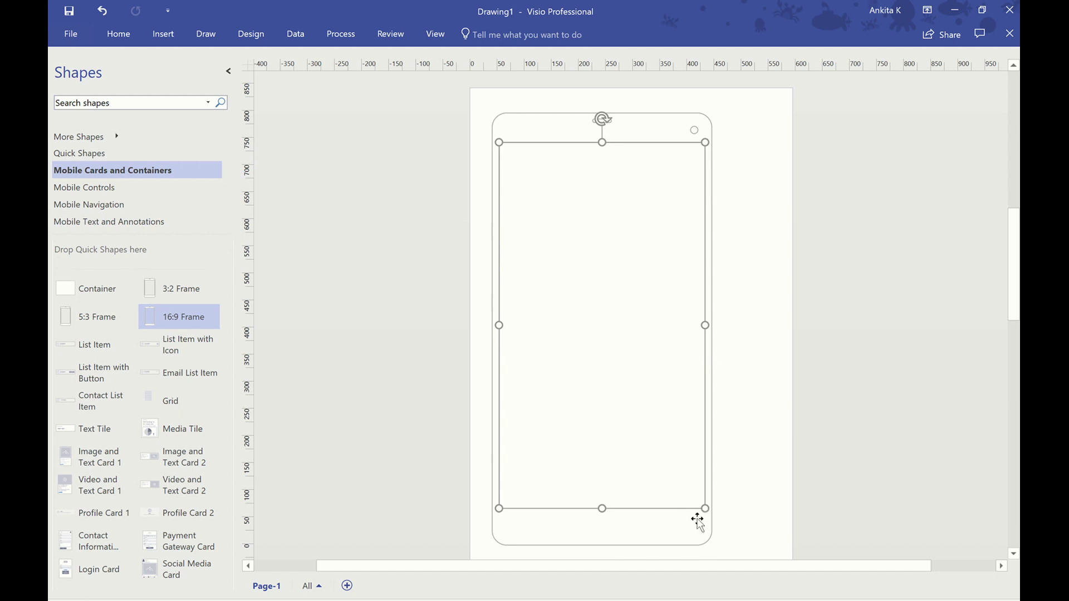
drag(696, 519, 727, 517)
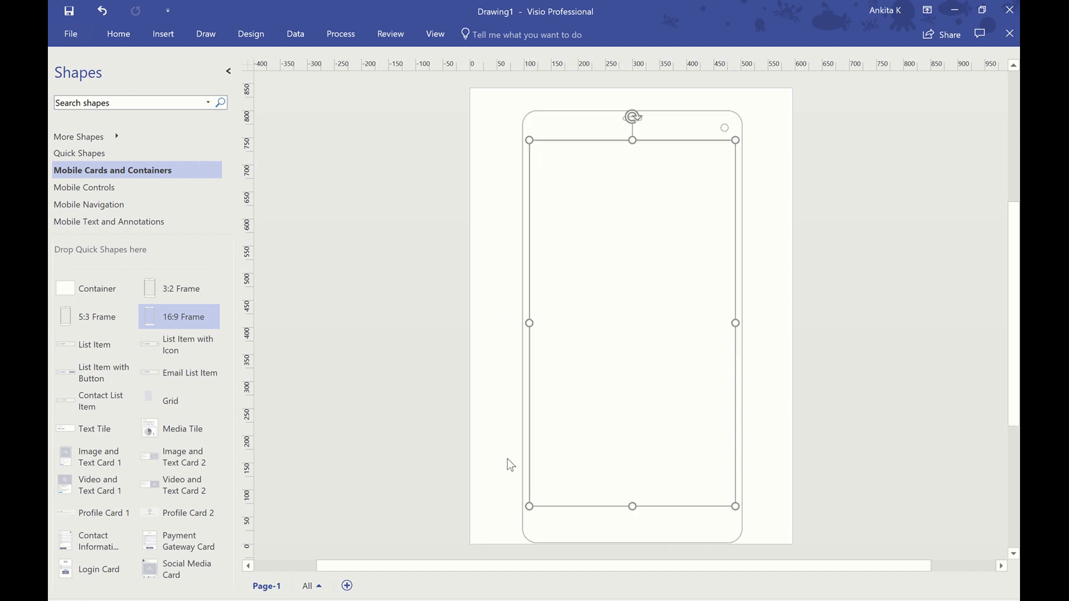
drag(648, 524, 652, 514)
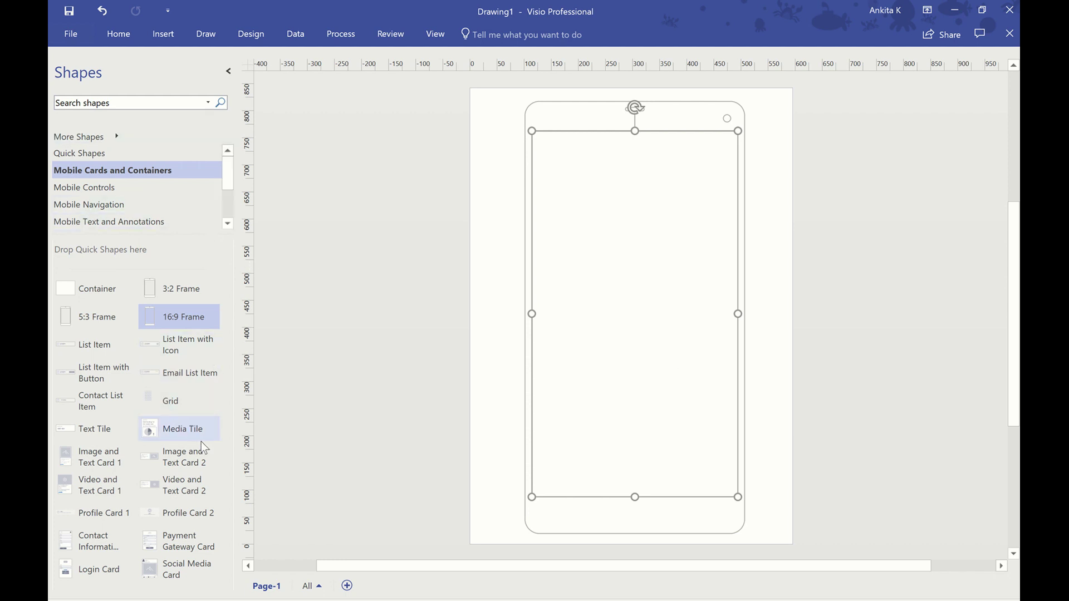
click(208, 378)
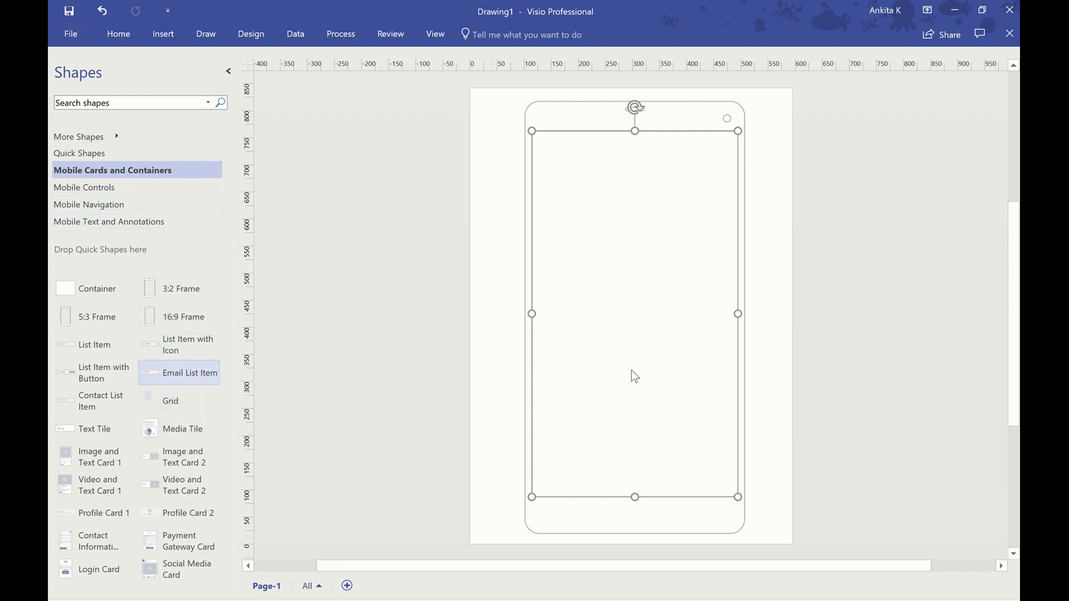
drag(391, 381, 627, 195)
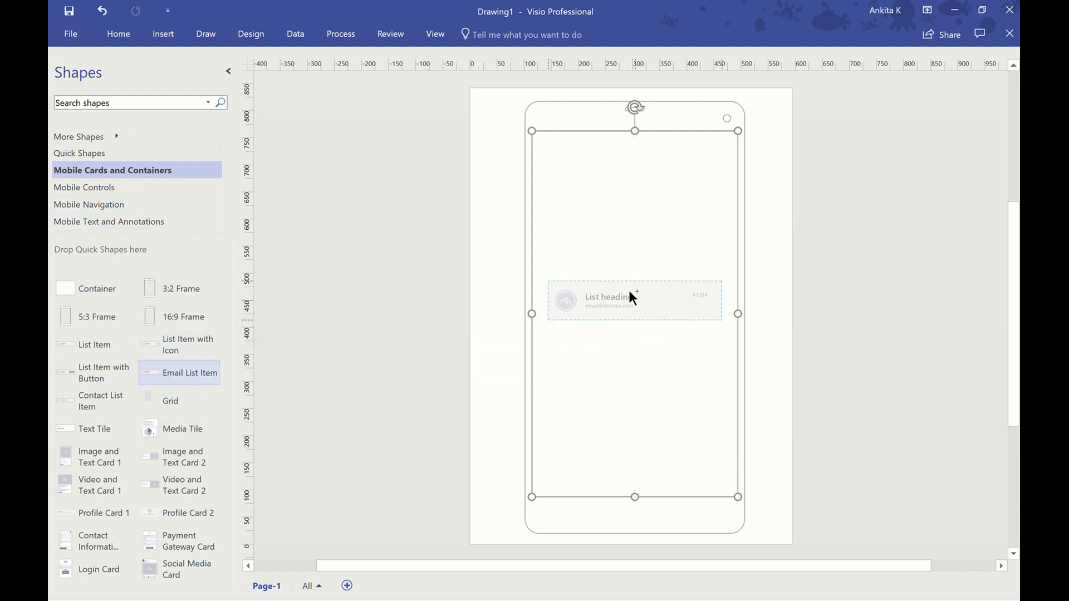
drag(626, 196, 636, 194)
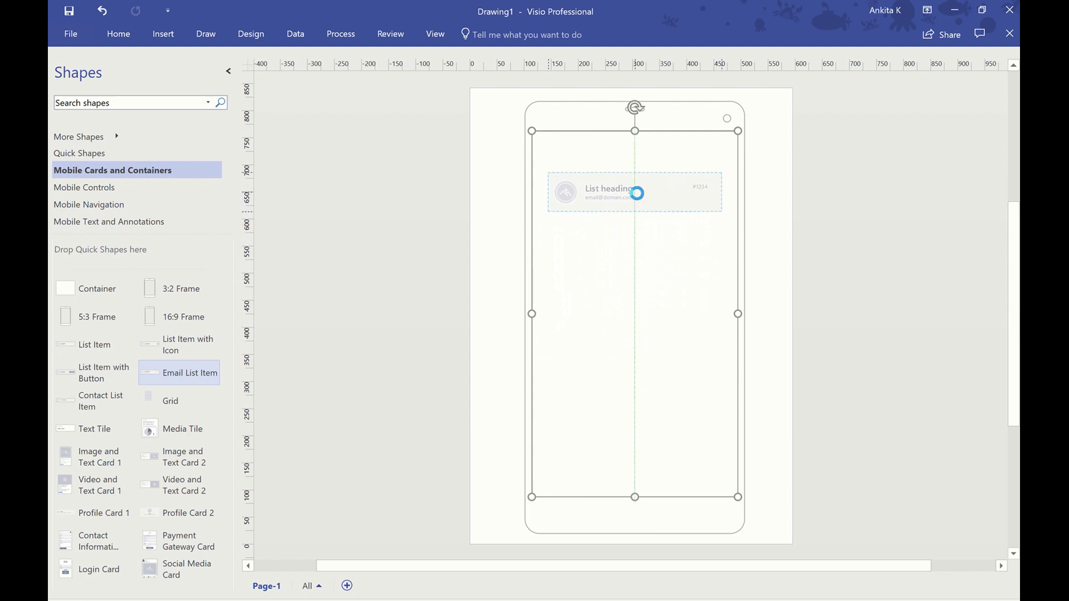
click(622, 299)
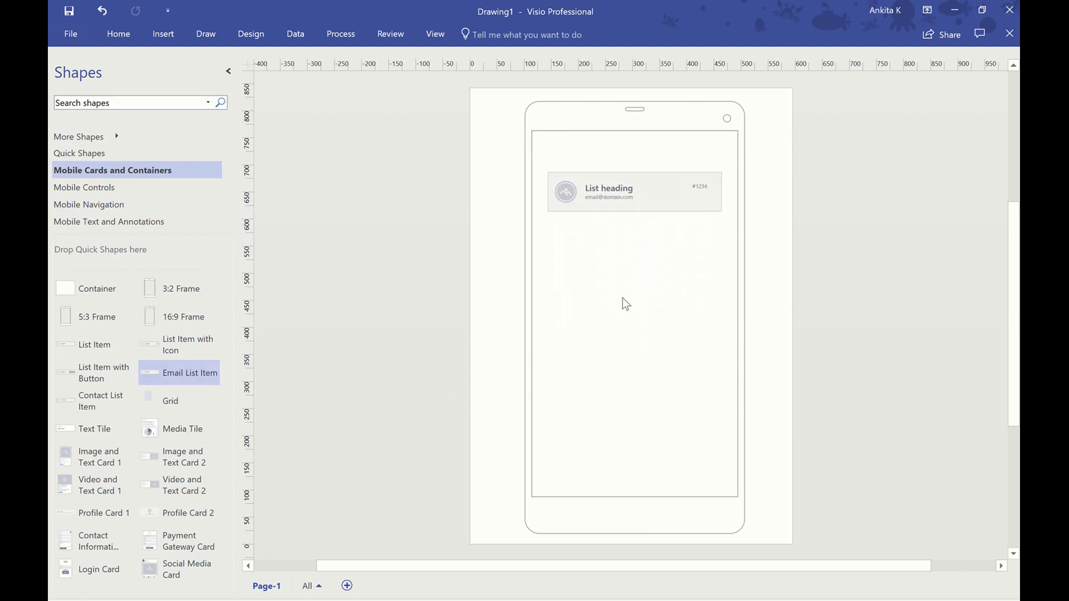
click(631, 524)
key(Delete)
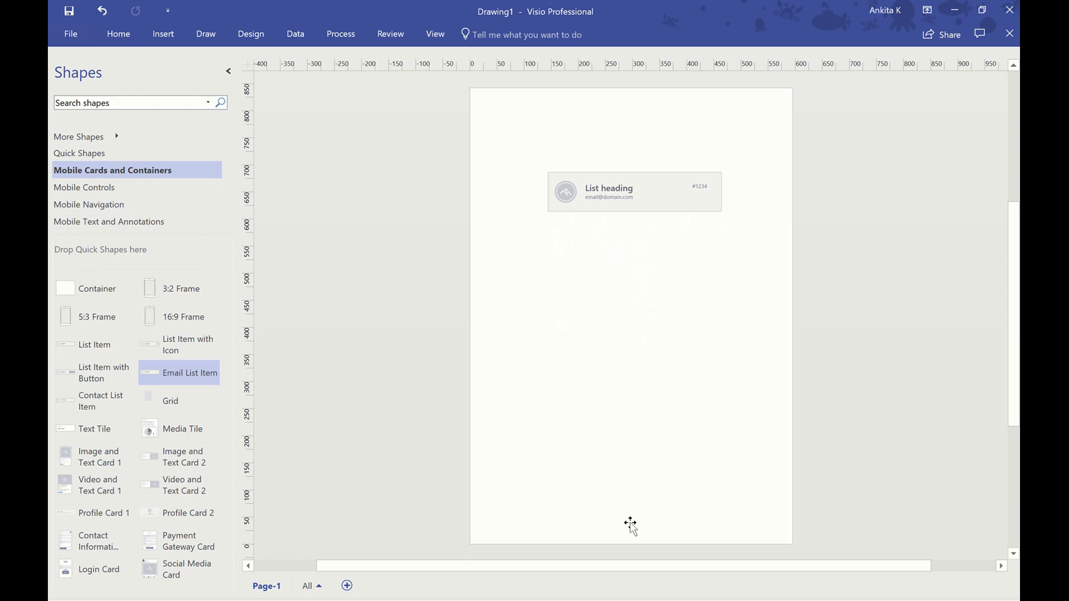
click(628, 202)
key(Delete)
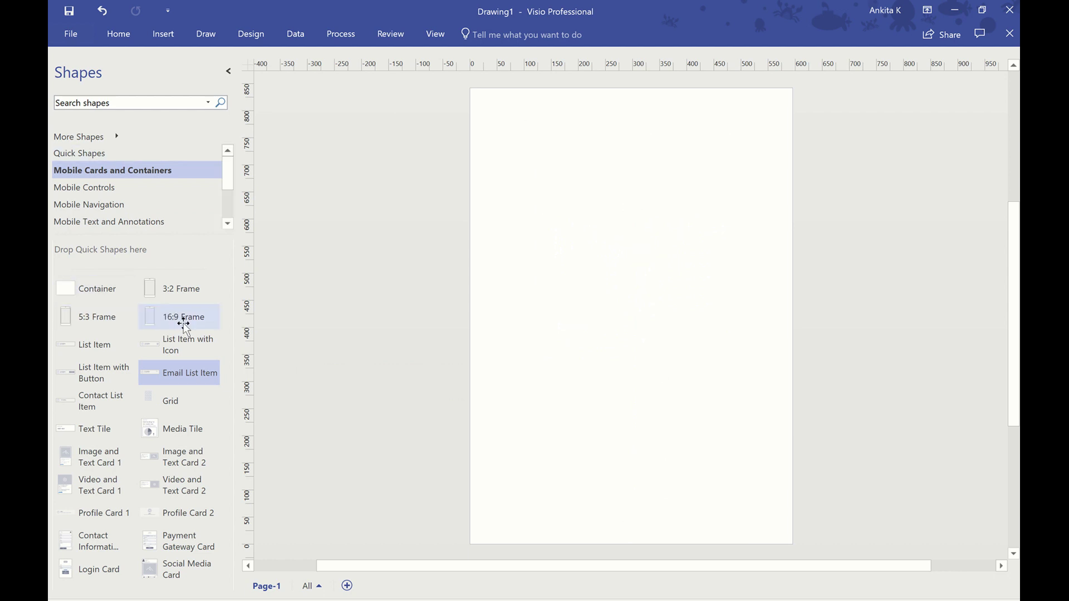
Step: Place a 16:9 phone frame at the page centre; try an Image and Text Card 1 and remove it
drag(183, 324, 635, 315)
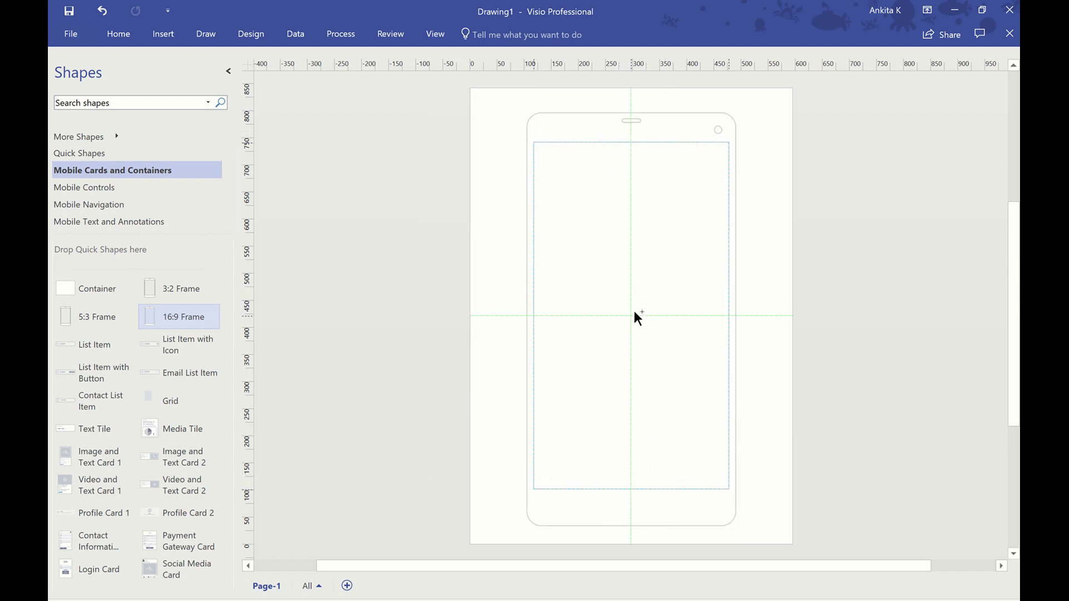
drag(635, 316, 635, 316)
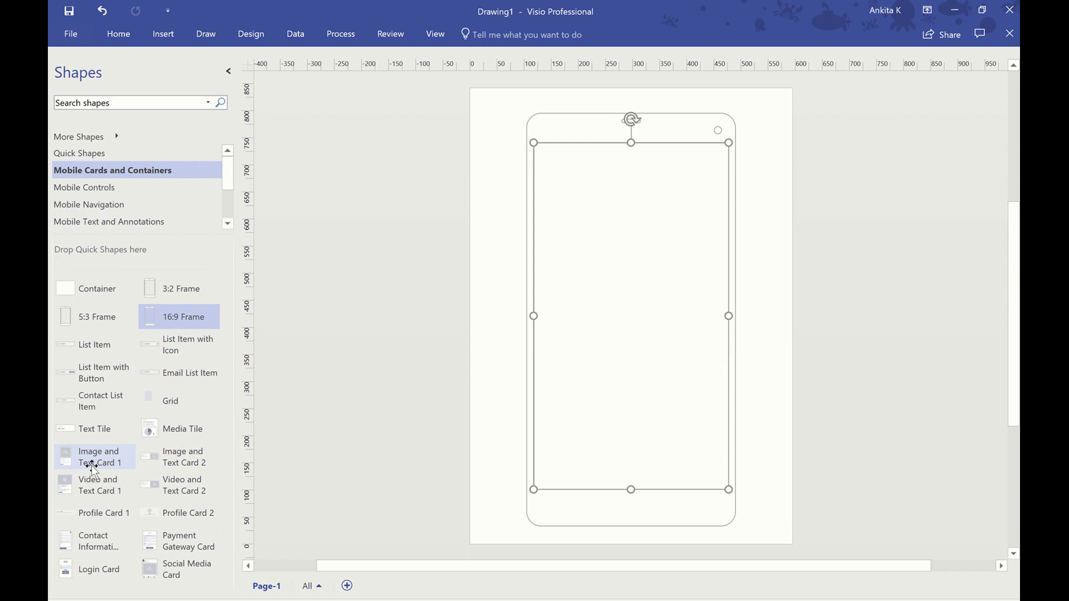
mouse_move(93, 467)
mouse_down()
mouse_move(618, 381)
mouse_move(592, 228)
mouse_move(585, 242)
mouse_up()
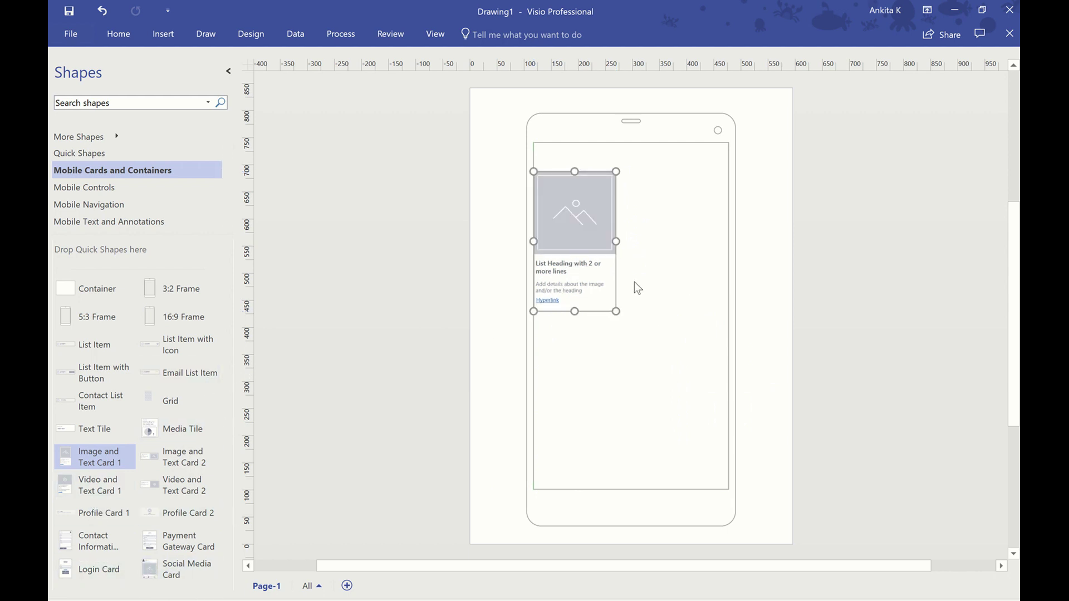
key(Delete)
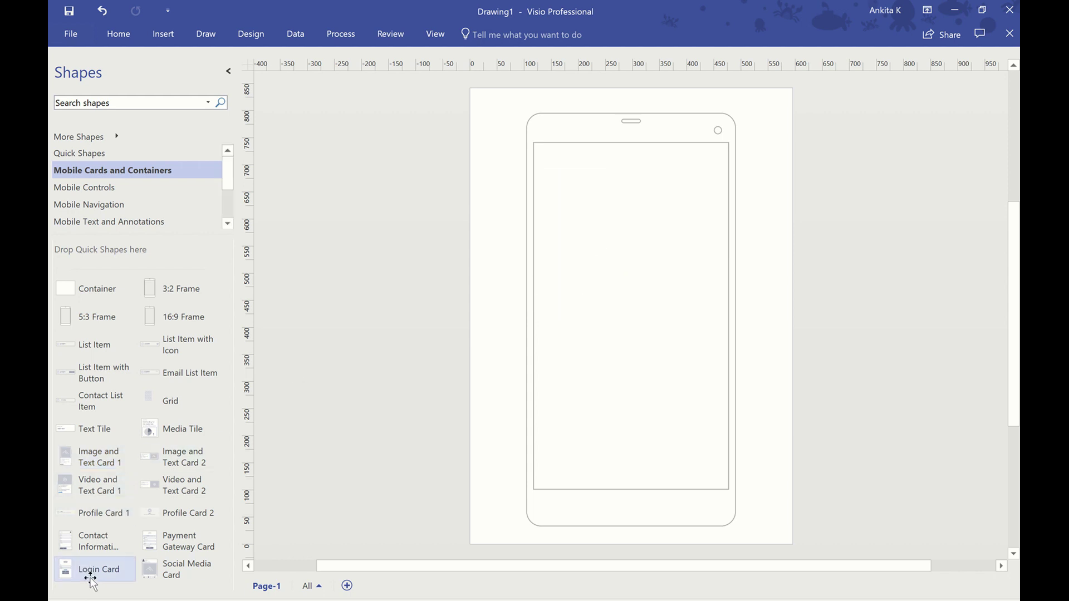
Step: Drop a Login Card into the phone screen and enlarge it to fill the screen's width
drag(90, 581, 628, 299)
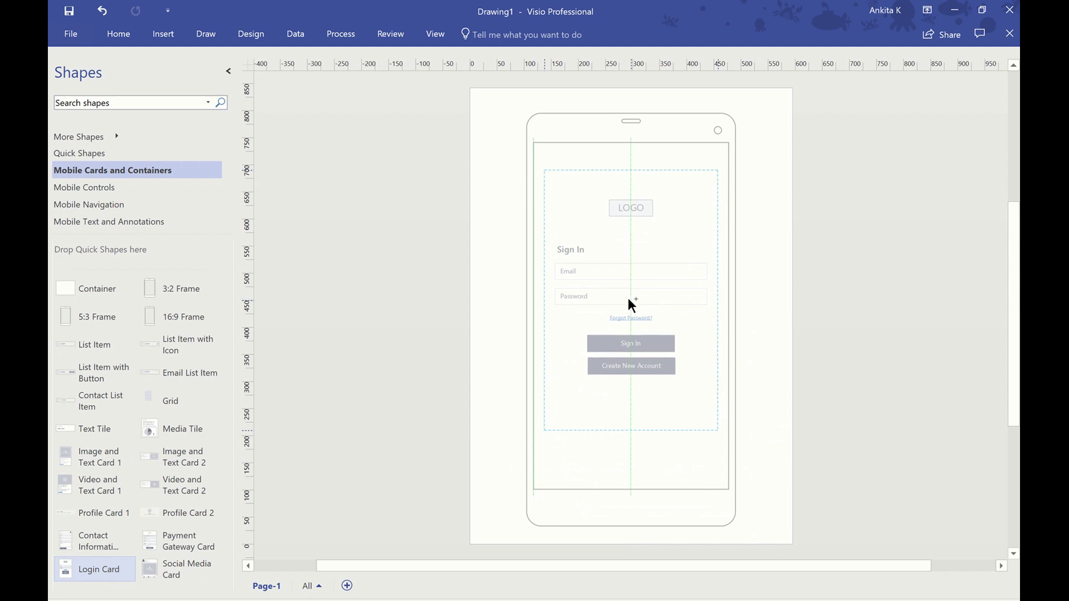
drag(629, 300, 628, 302)
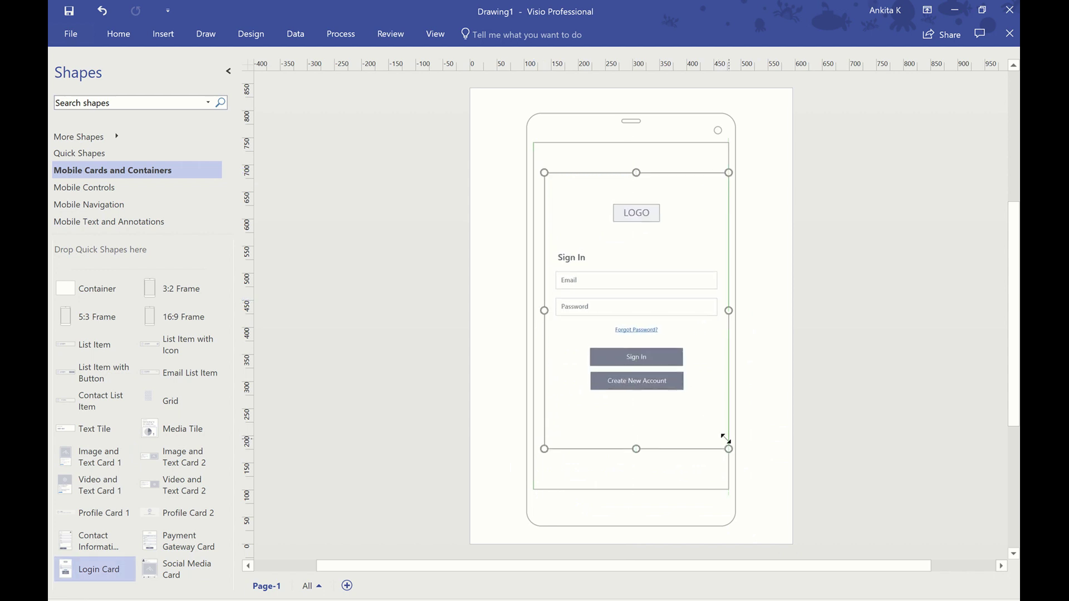
drag(717, 432, 723, 441)
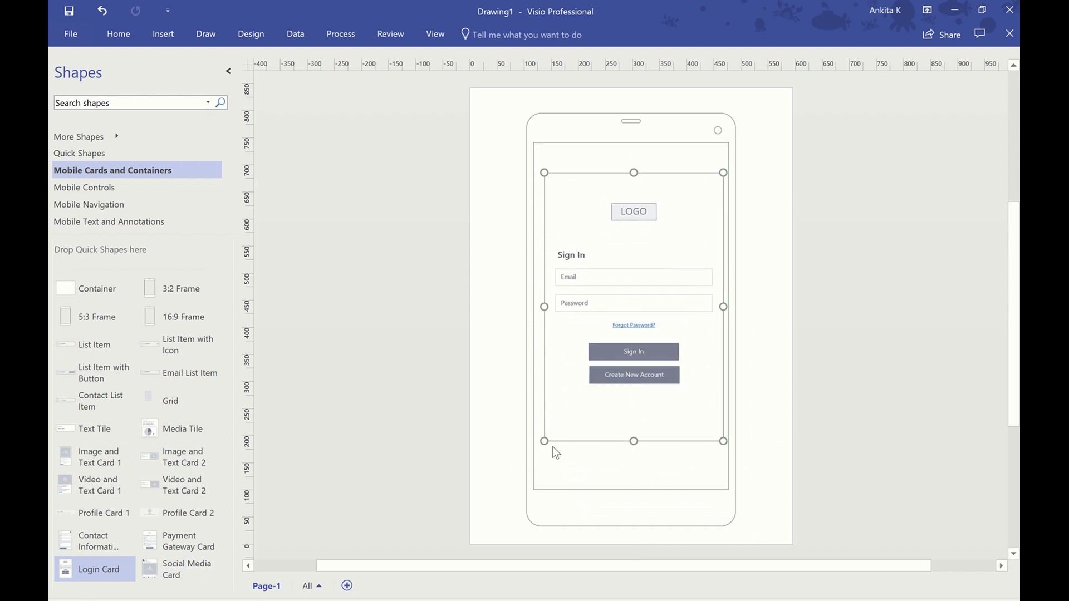
drag(724, 441, 729, 449)
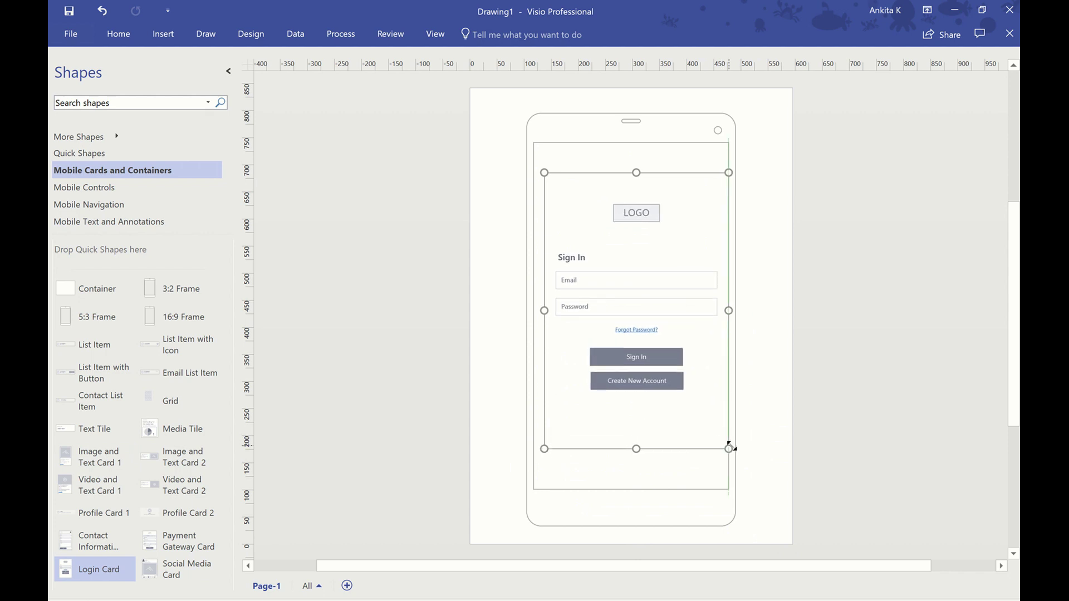
drag(544, 448, 541, 456)
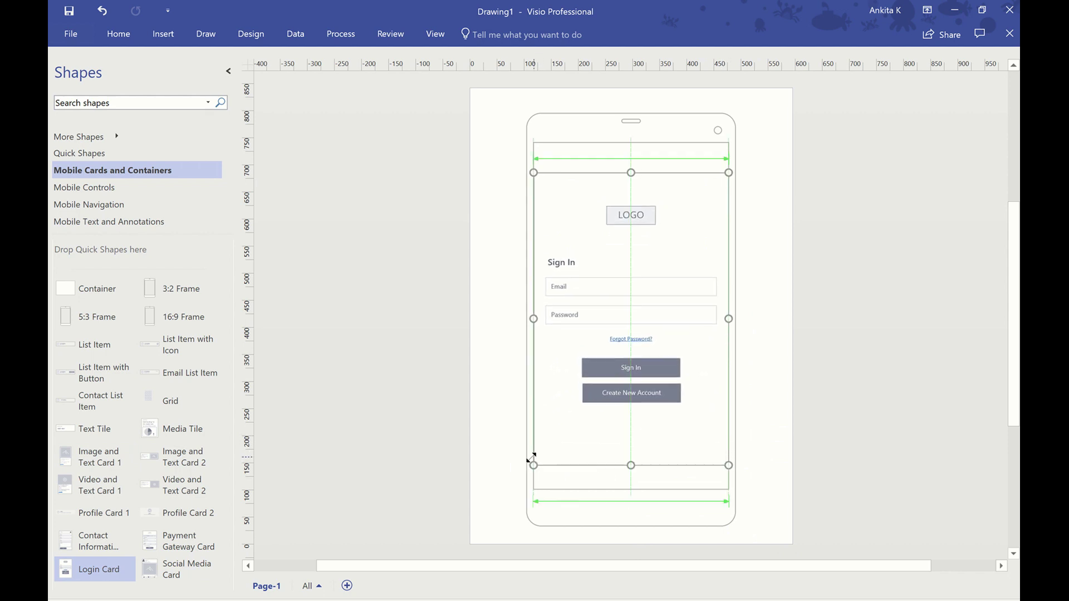
click(866, 219)
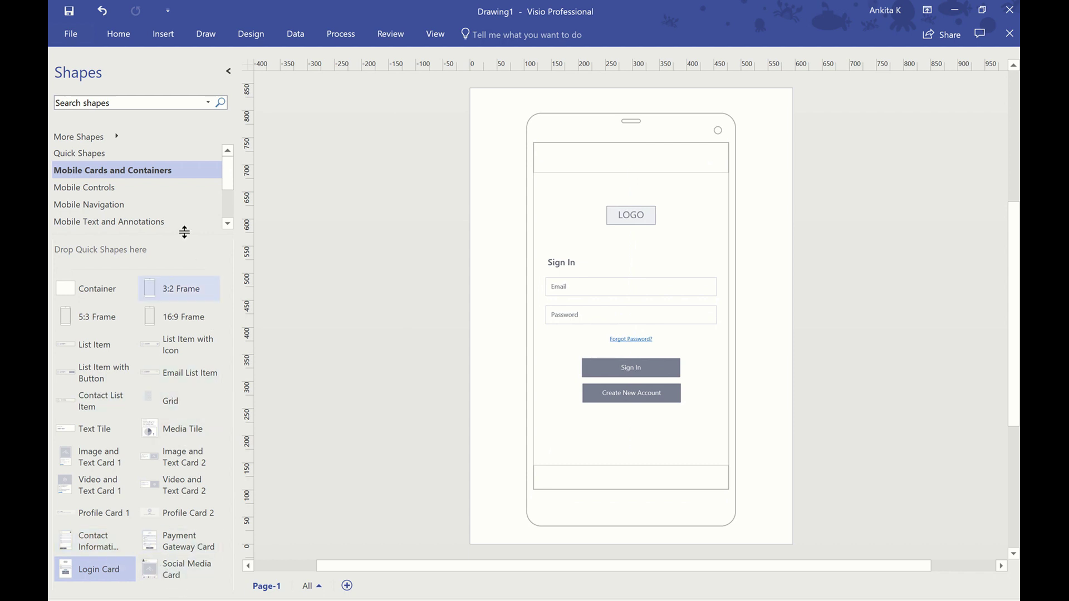
click(120, 189)
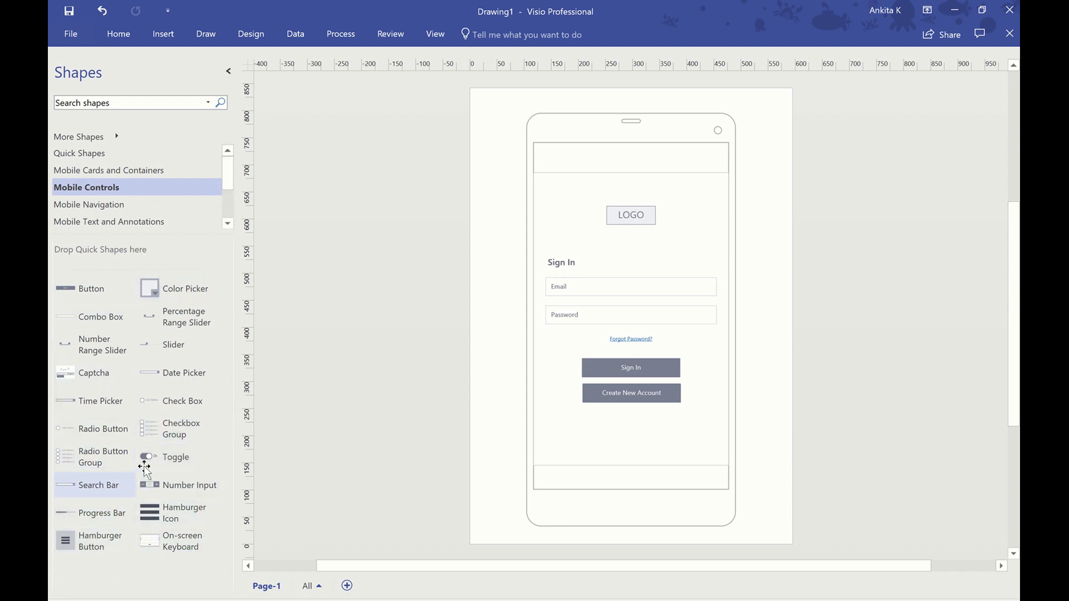
Step: Place a Search Bar in the phone header and stretch it to the screen's right edge
drag(117, 494, 621, 161)
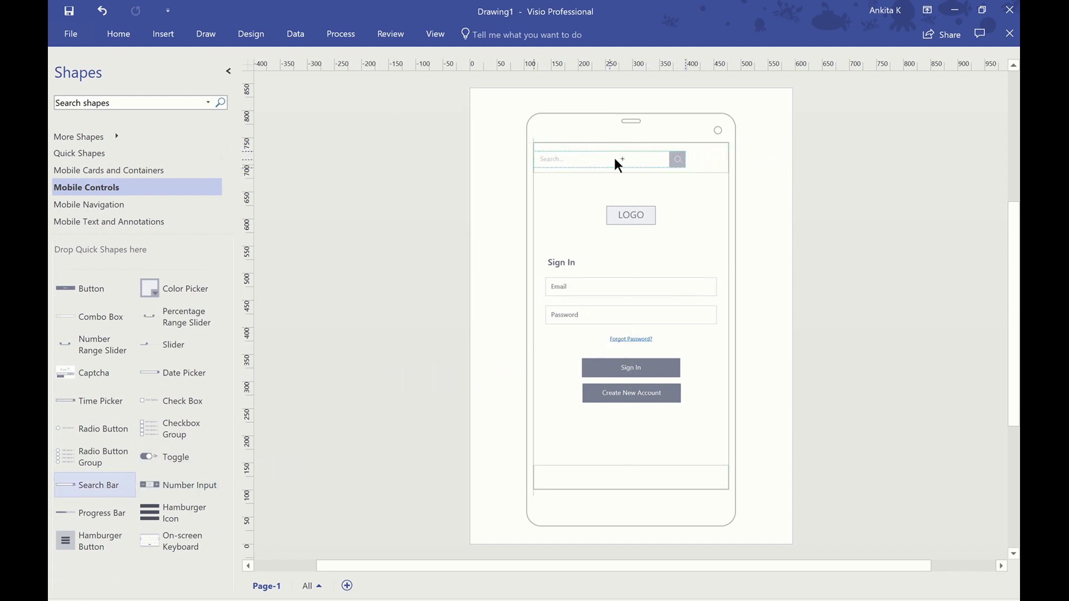
drag(621, 161, 607, 178)
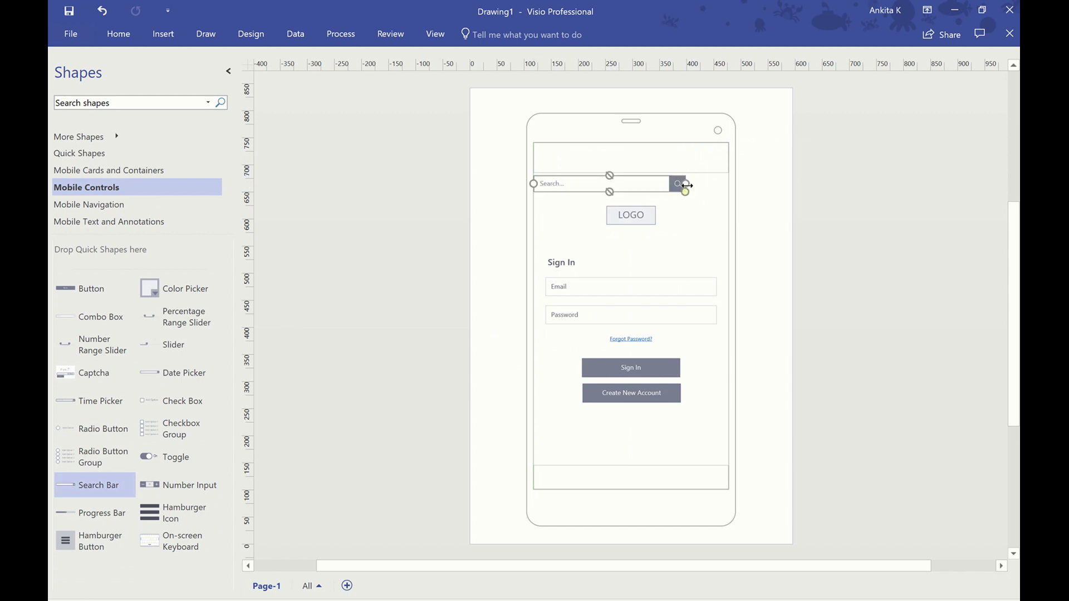
drag(687, 183, 727, 185)
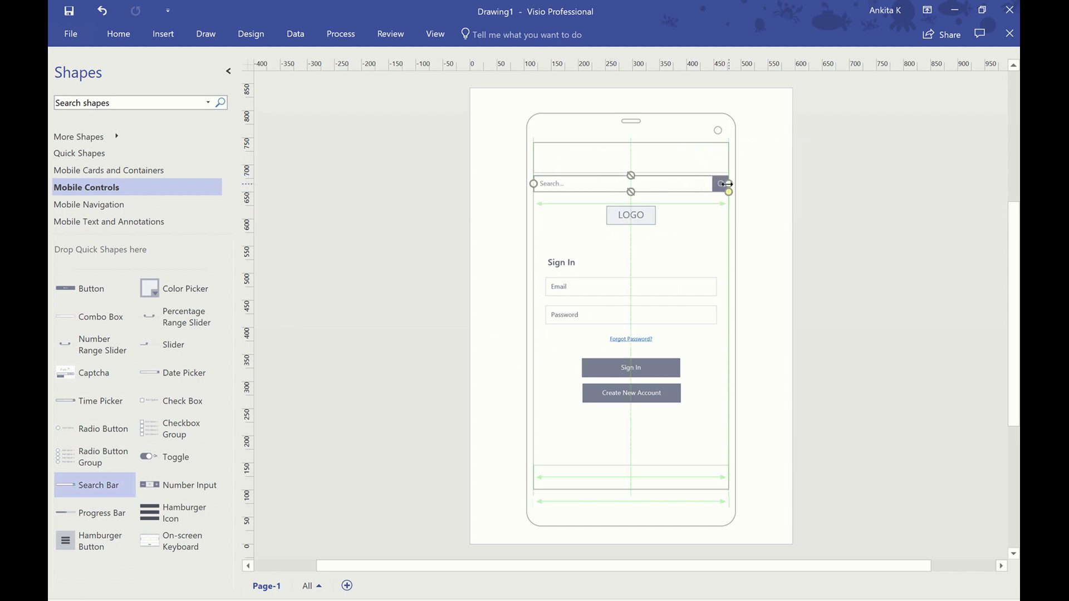
click(849, 191)
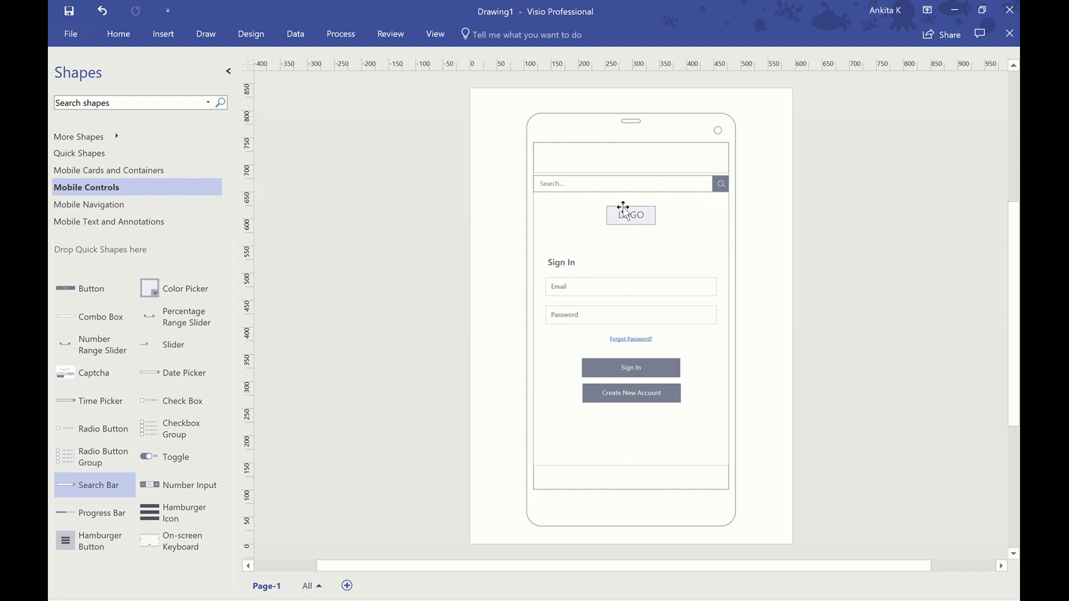
drag(632, 190, 633, 186)
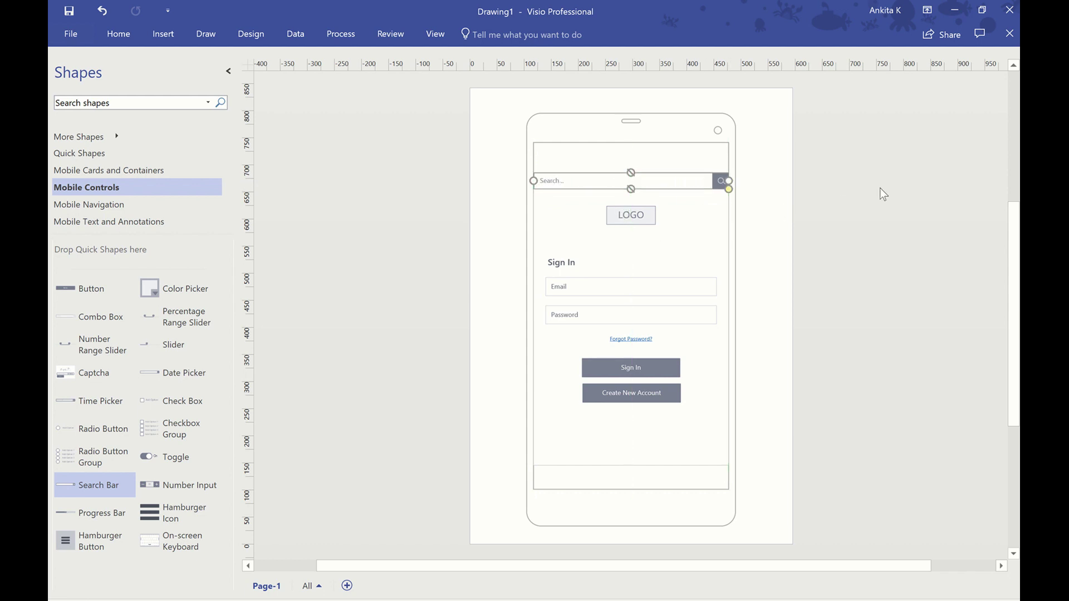
click(881, 187)
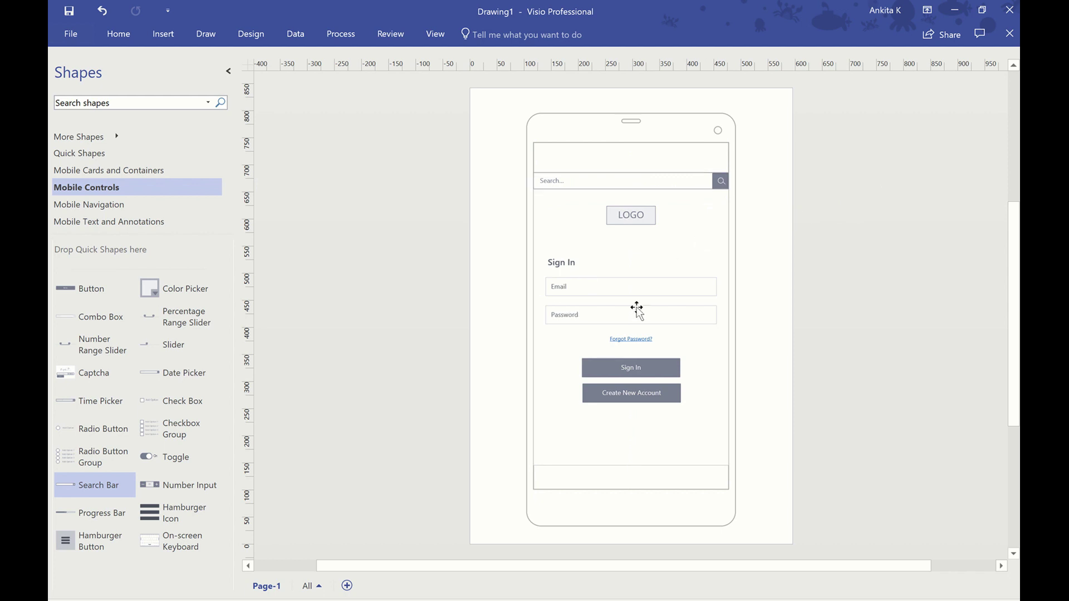
Step: Extend the screen container's top edge upward and move the search bar to the very top
click(669, 283)
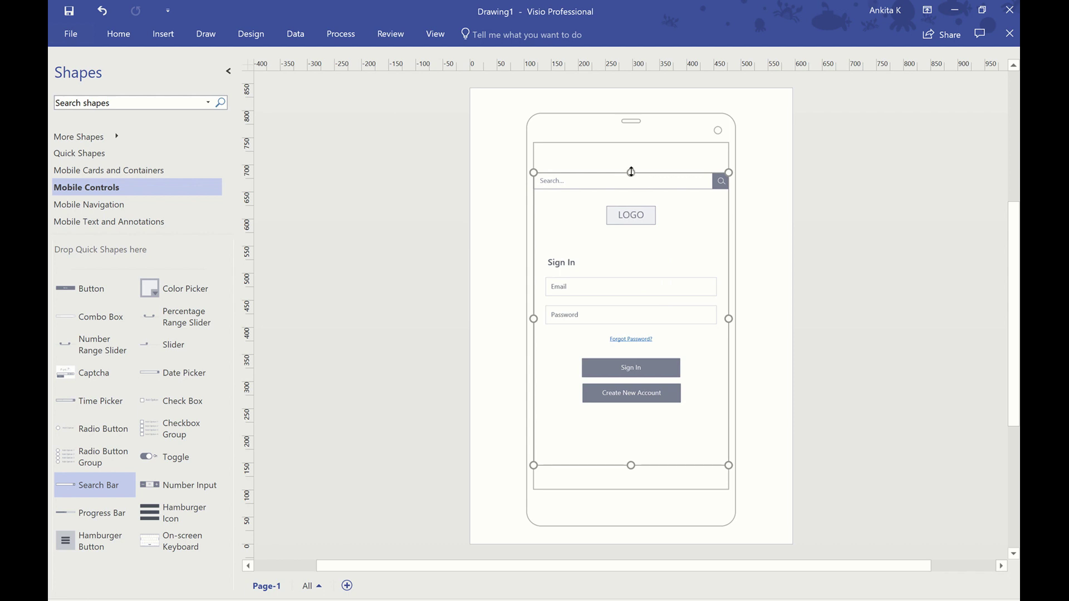
drag(629, 172, 628, 144)
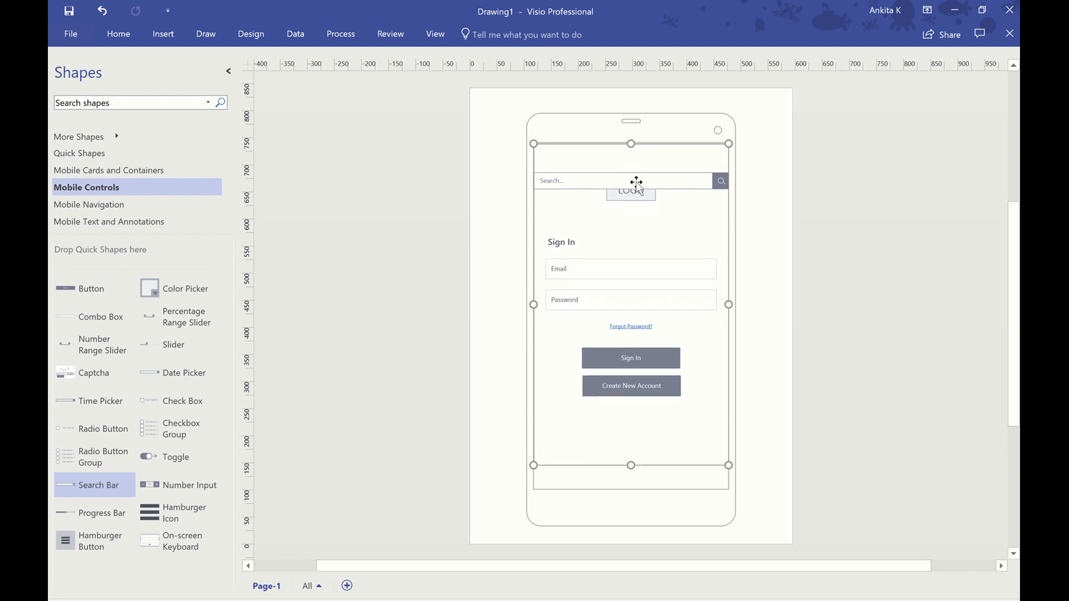
mouse_move(639, 183)
mouse_down()
mouse_move(629, 164)
mouse_move(639, 183)
mouse_up()
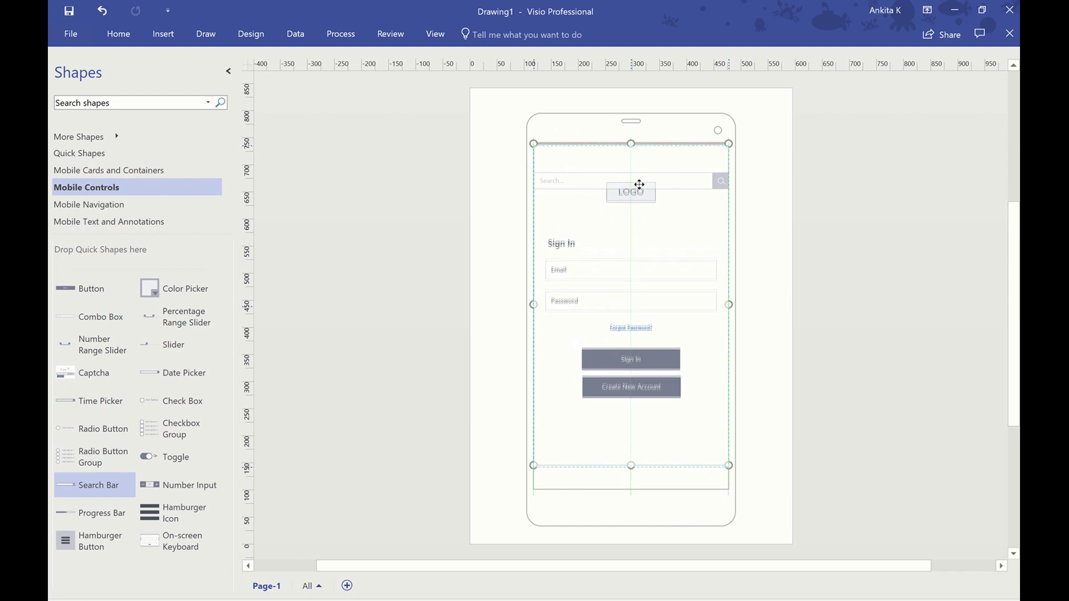
click(639, 181)
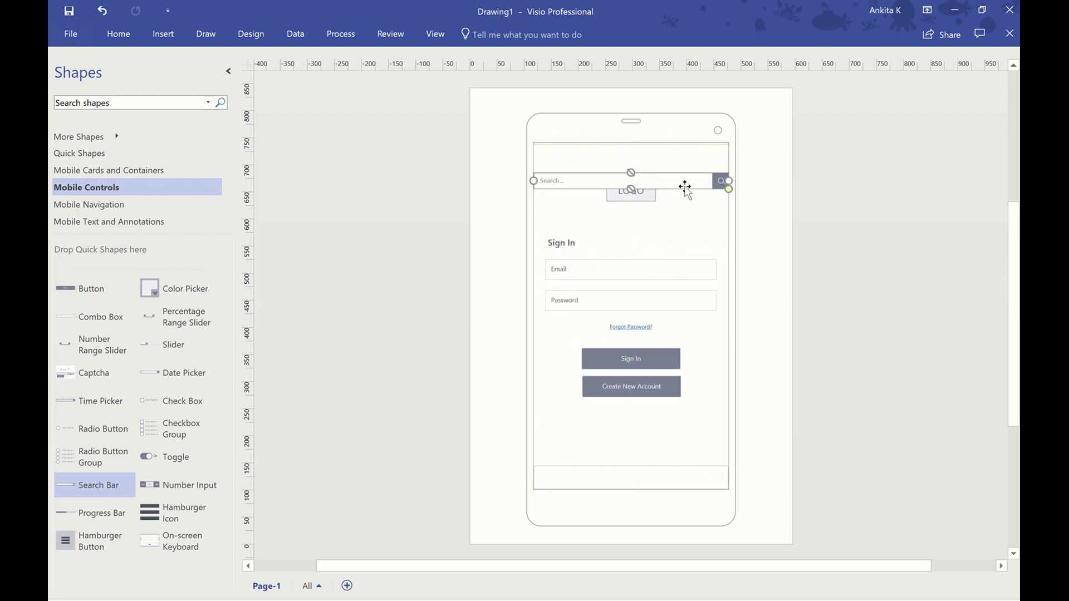
drag(684, 187, 684, 160)
click(879, 187)
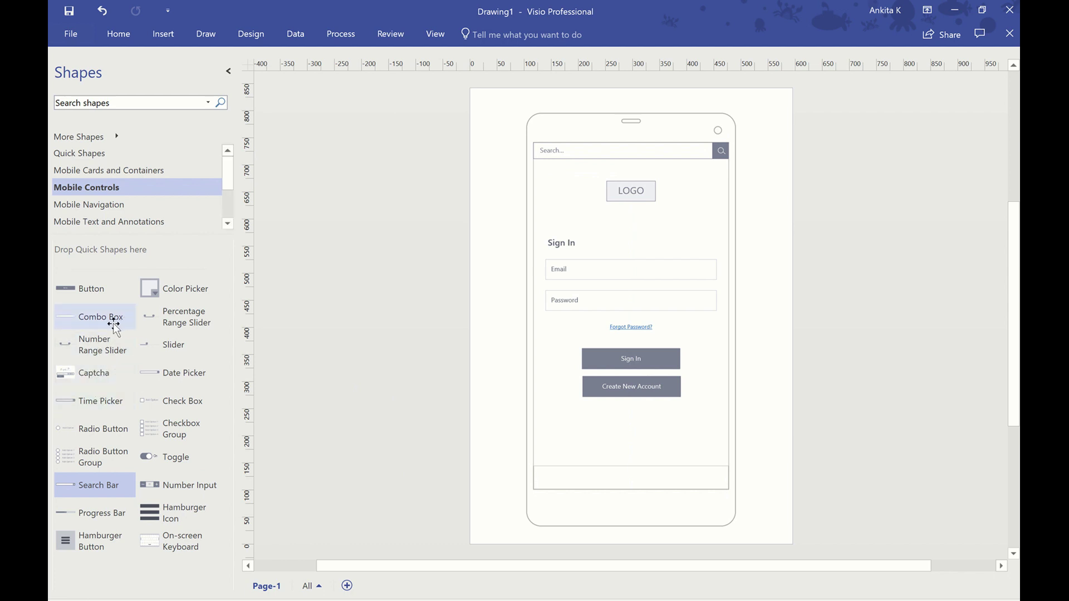
Step: Add a Status Bar from Mobile Navigation with signal strength 50 and battery charge 40
click(150, 206)
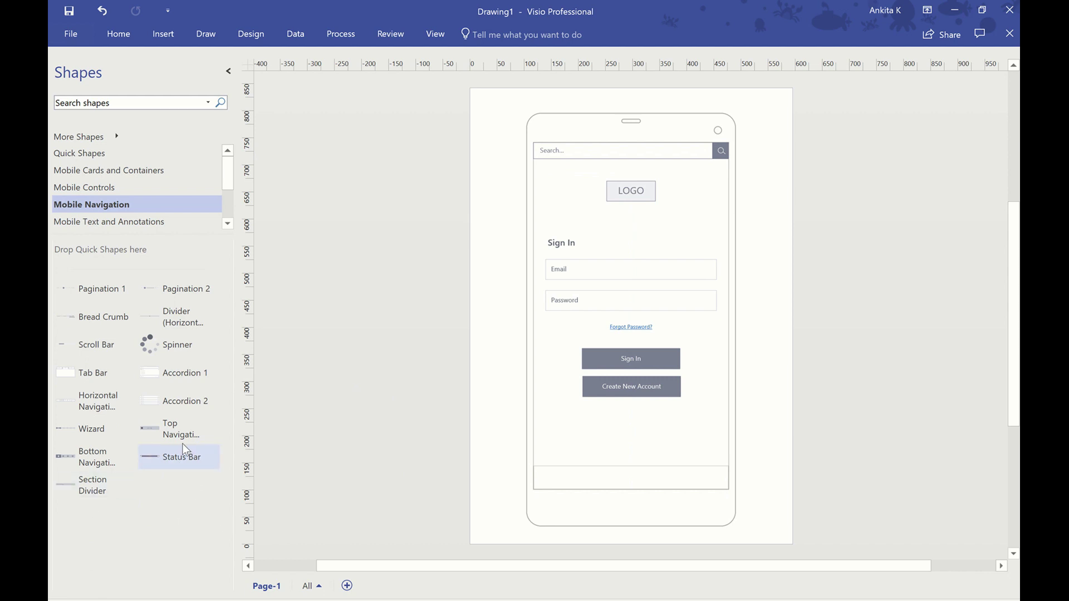
drag(192, 465, 637, 218)
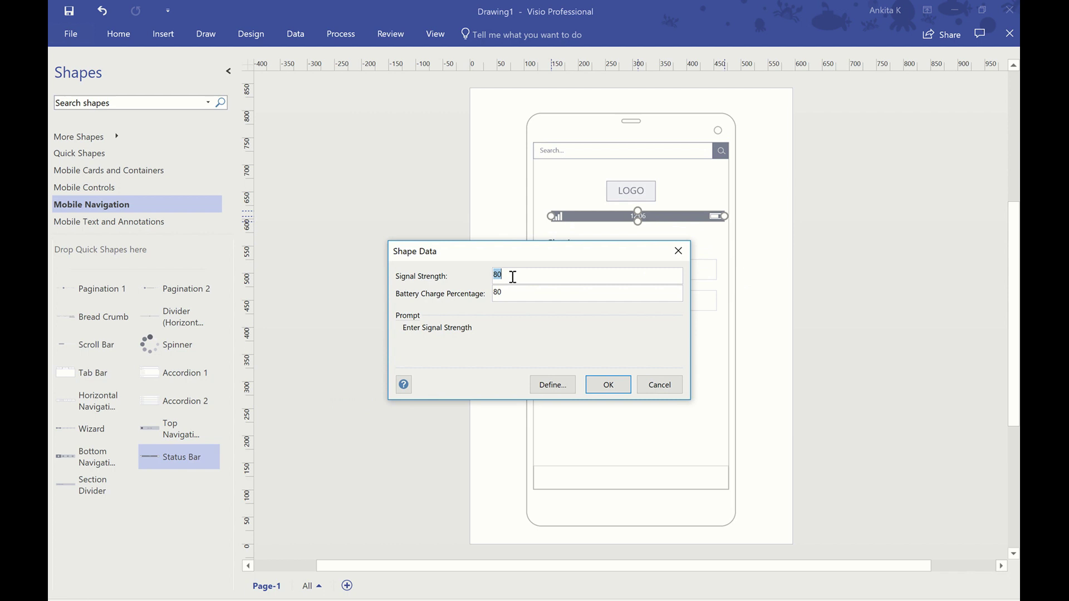
text(5)
key(Tab)
click(620, 387)
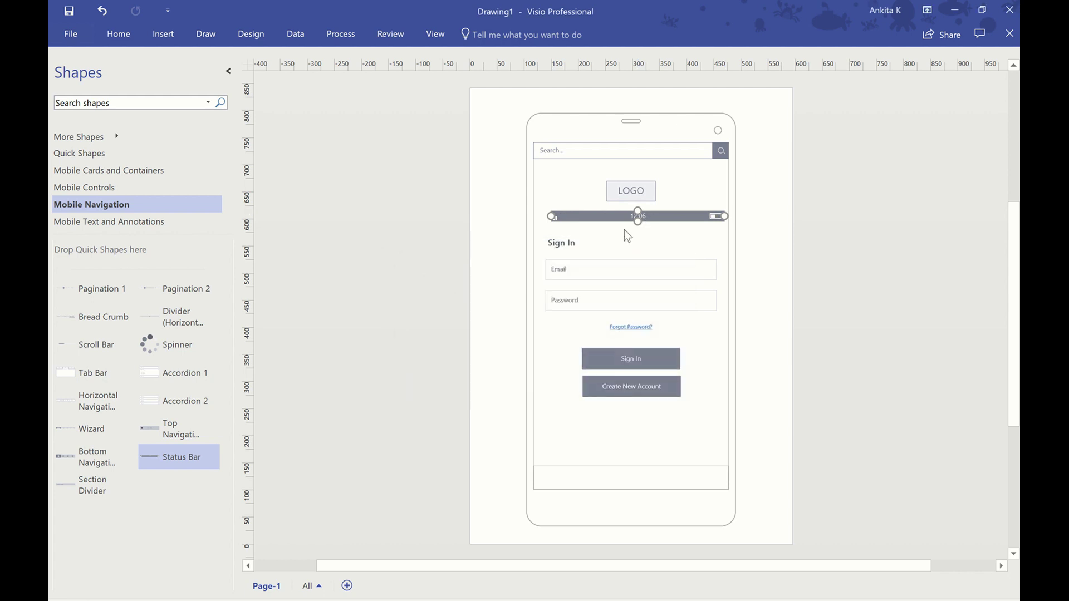
Step: Move the status bar up near the top and shift the login content slightly down
drag(656, 215, 647, 165)
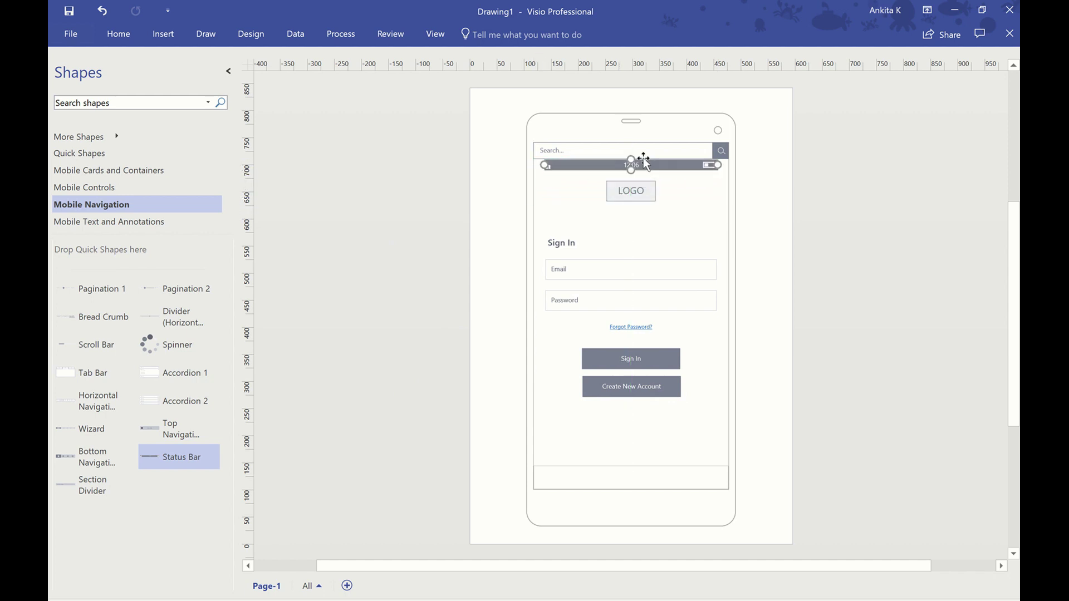
click(658, 150)
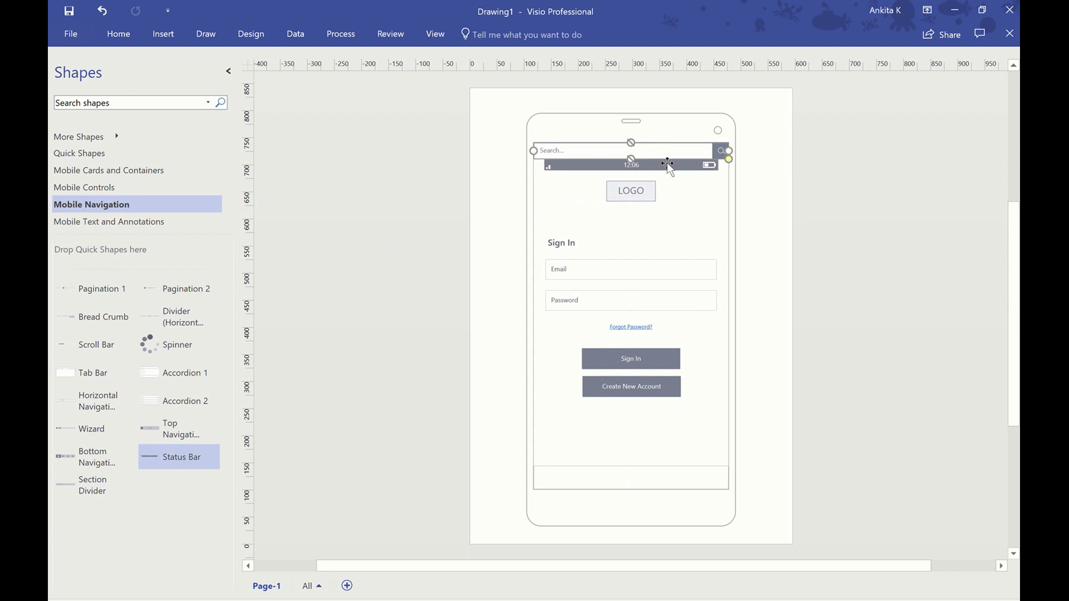
drag(683, 225, 693, 255)
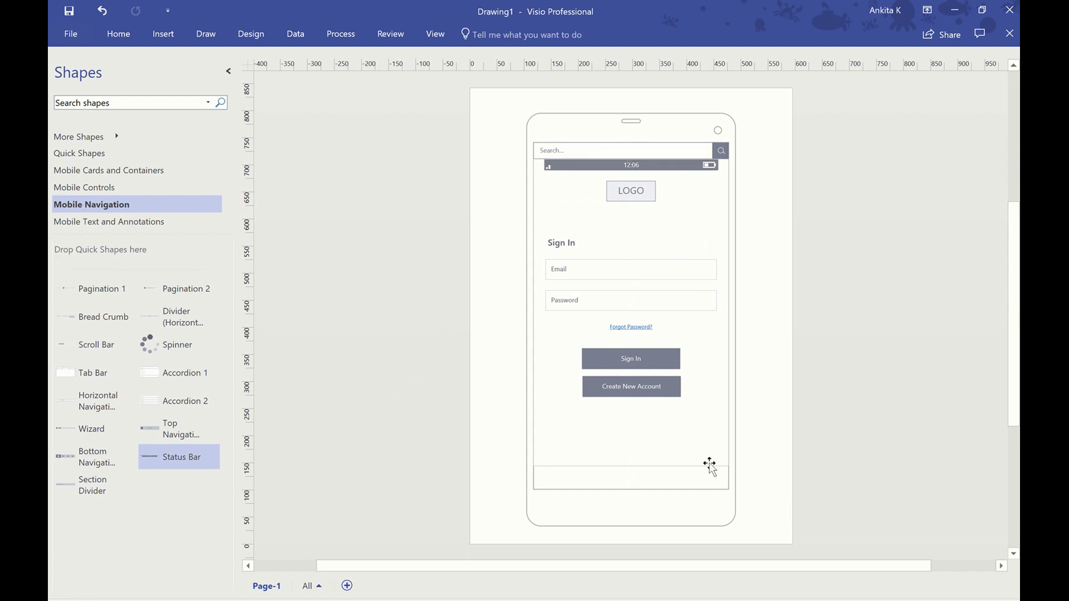
drag(709, 249, 711, 483)
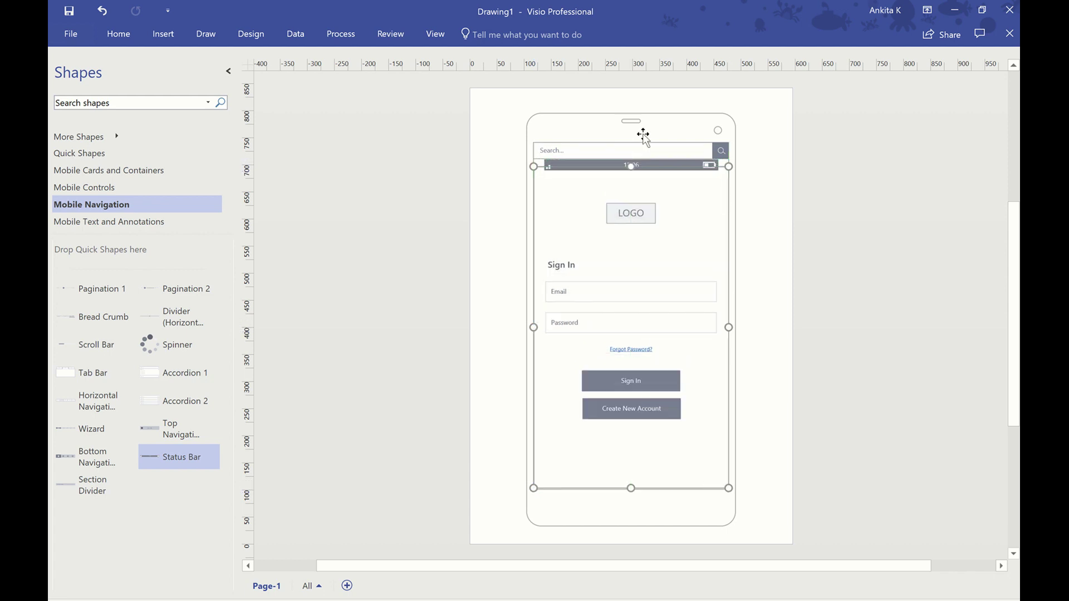
drag(654, 167, 654, 170)
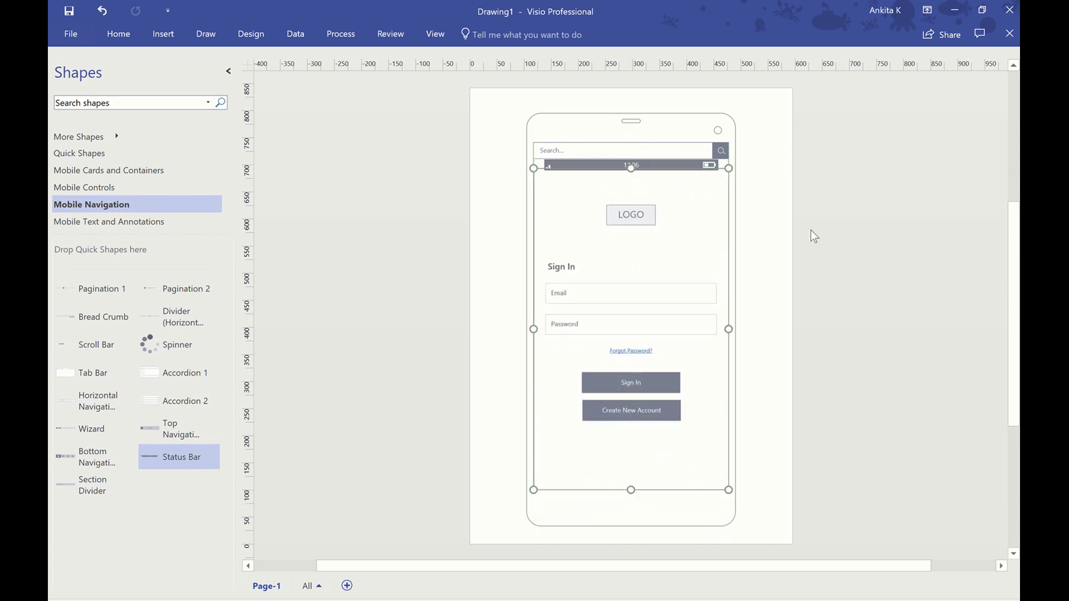
click(950, 278)
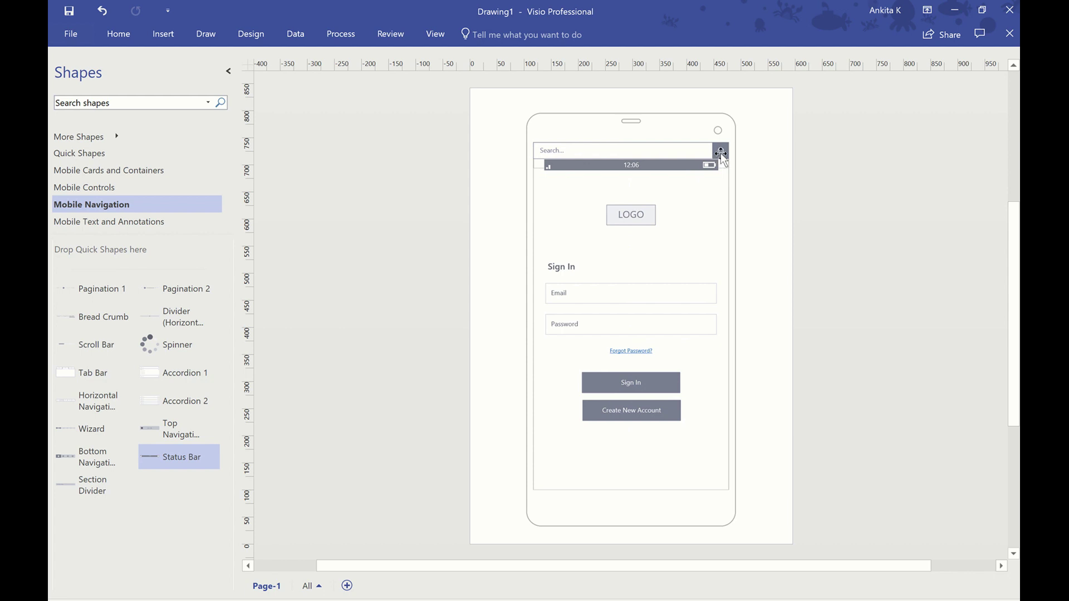
Step: Lower the search bar a little and stretch the status bar taller at the screen top
mouse_move(720, 152)
mouse_down()
mouse_move(719, 180)
mouse_move(681, 149)
mouse_move(728, 149)
mouse_up()
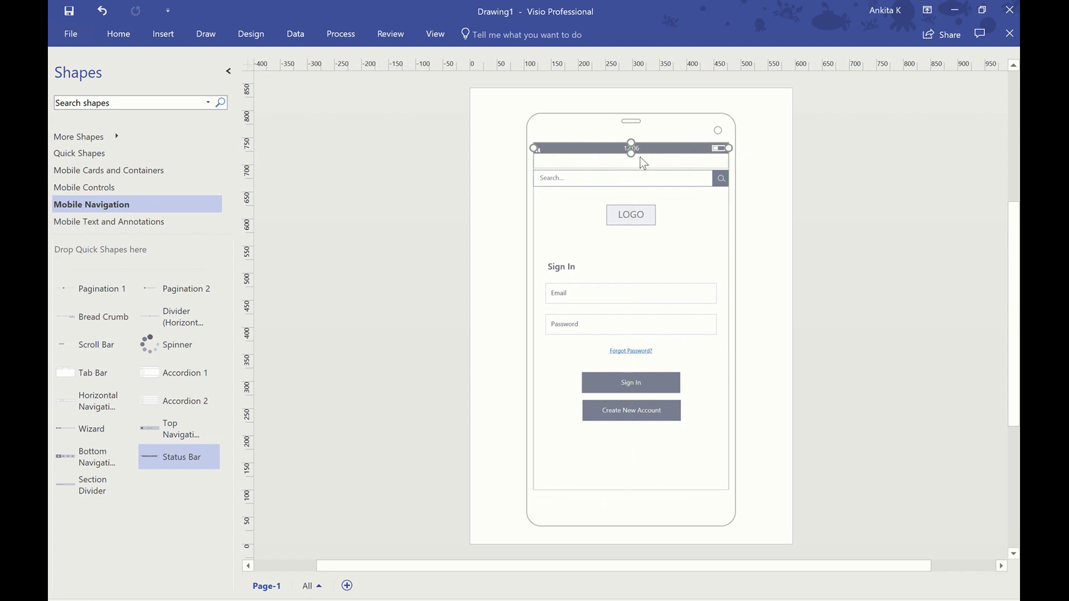
drag(632, 156, 631, 149)
click(836, 161)
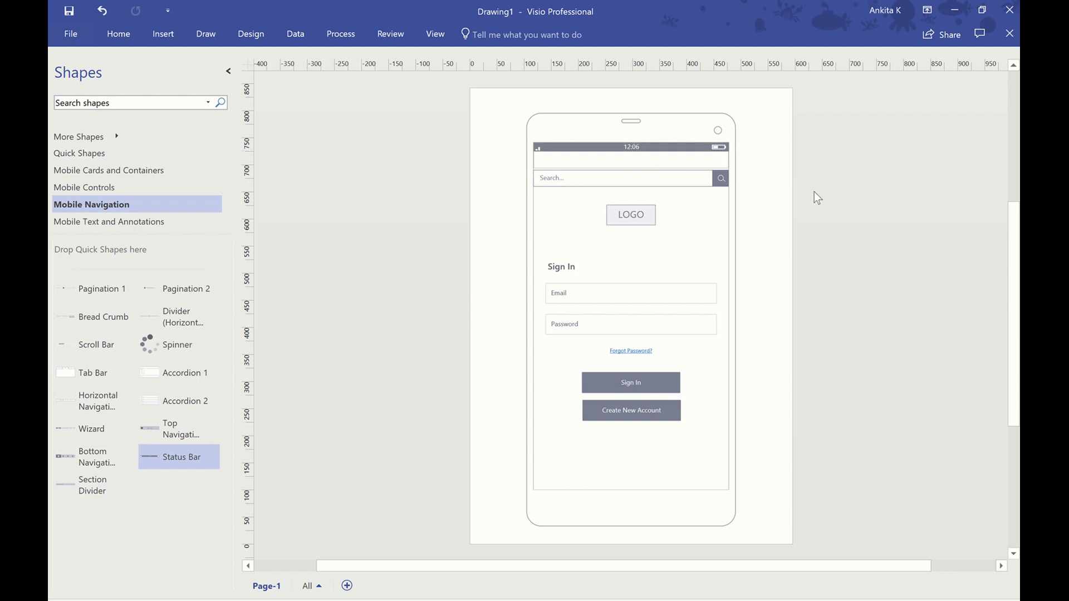
click(600, 155)
drag(631, 152, 629, 155)
click(881, 202)
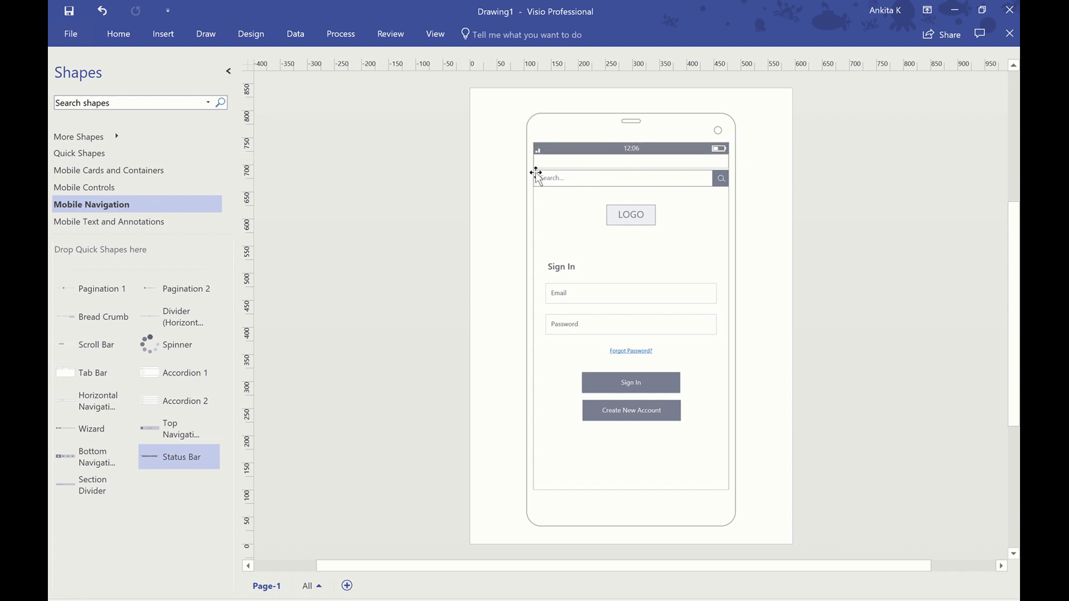
Step: Move the search bar up to sit directly beneath the status bar
drag(583, 182, 587, 165)
click(870, 210)
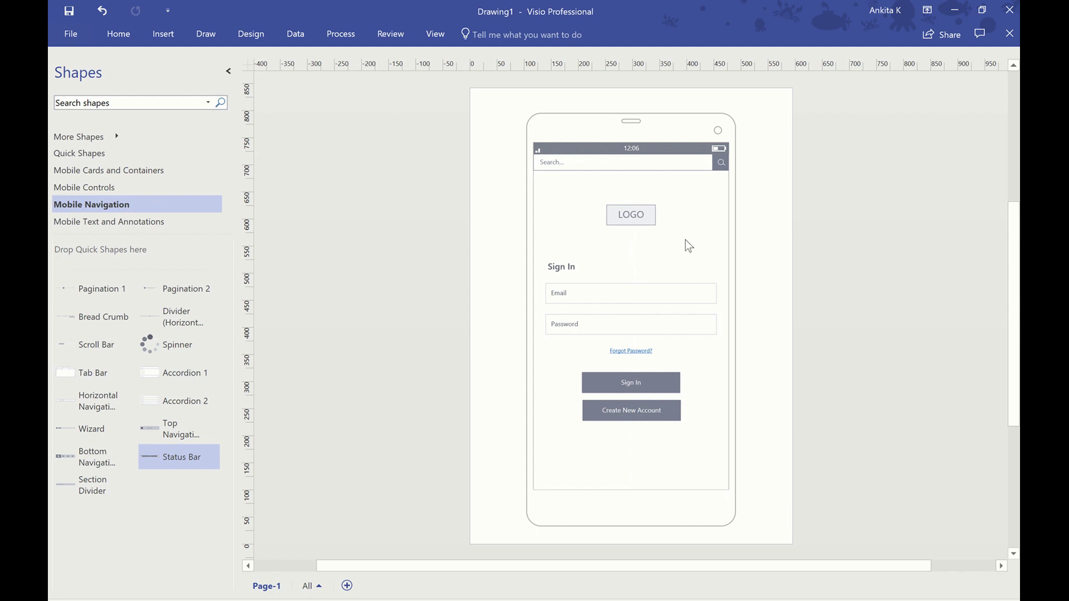
click(612, 327)
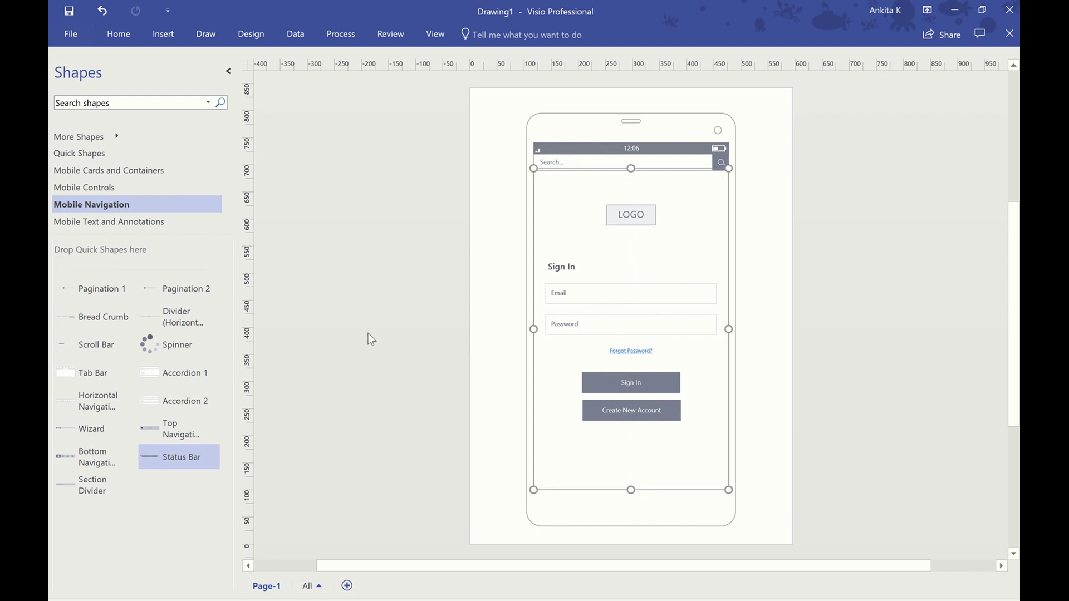
click(350, 332)
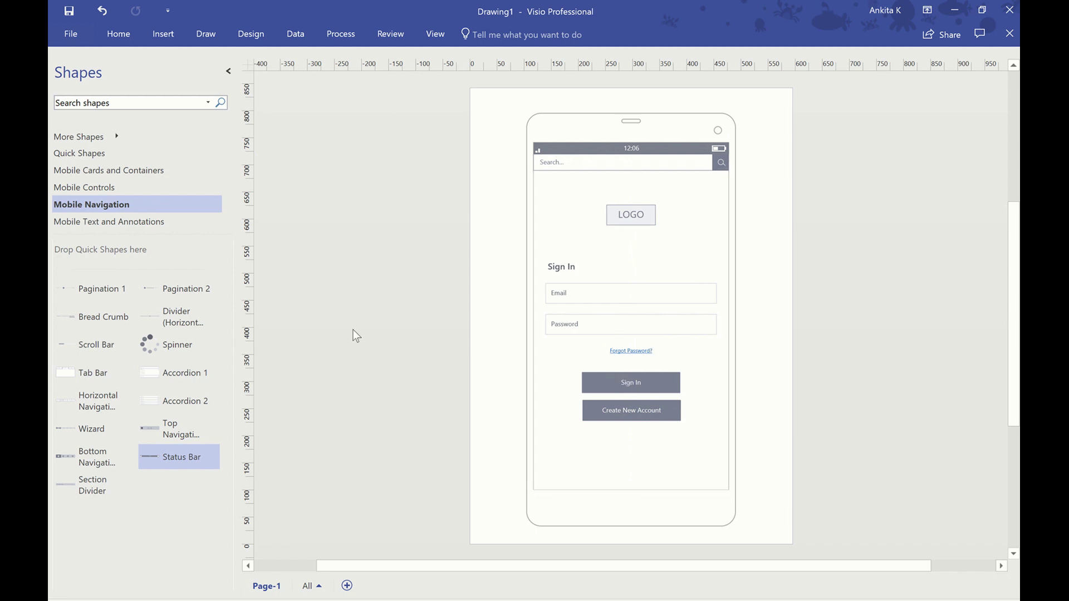
click(595, 490)
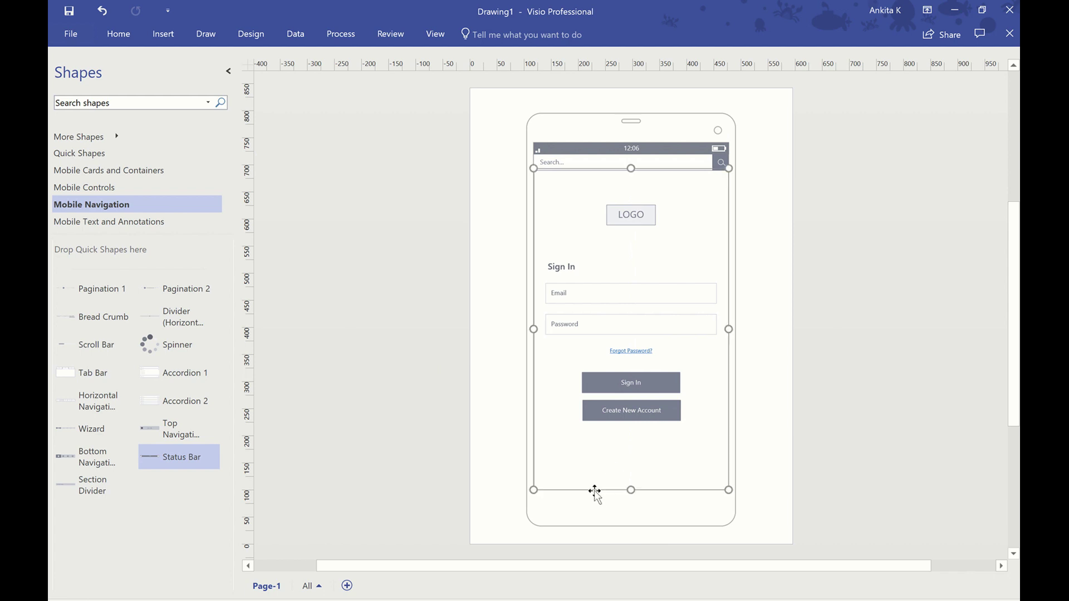
Step: Pin the Home ribbon, select the whole login content and set its font to Rockwell, then Kristen ITC
click(117, 34)
click(1009, 111)
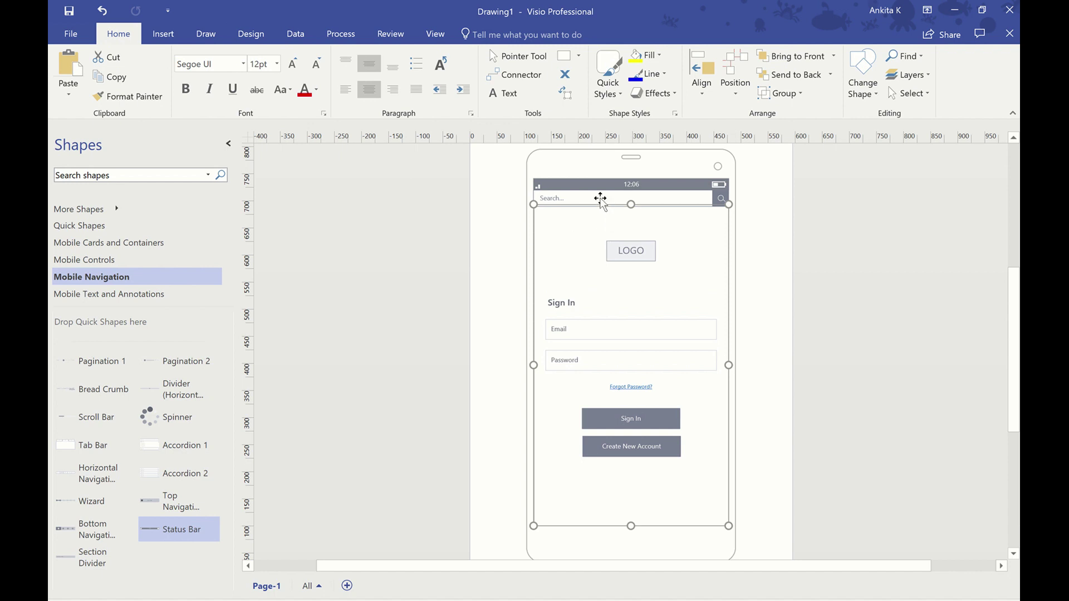
click(601, 201)
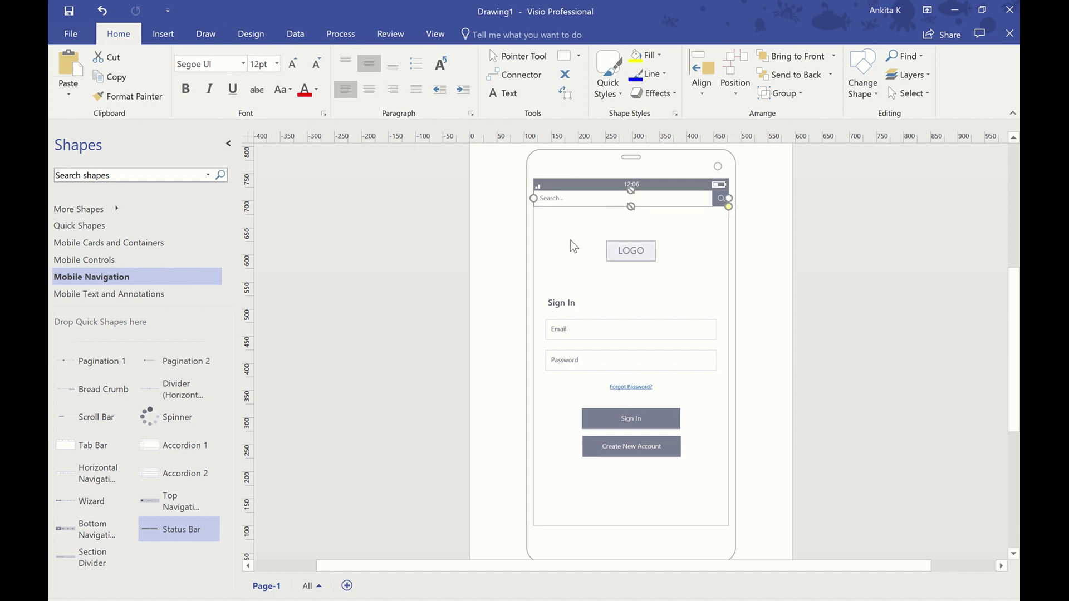
key(Escape)
click(614, 357)
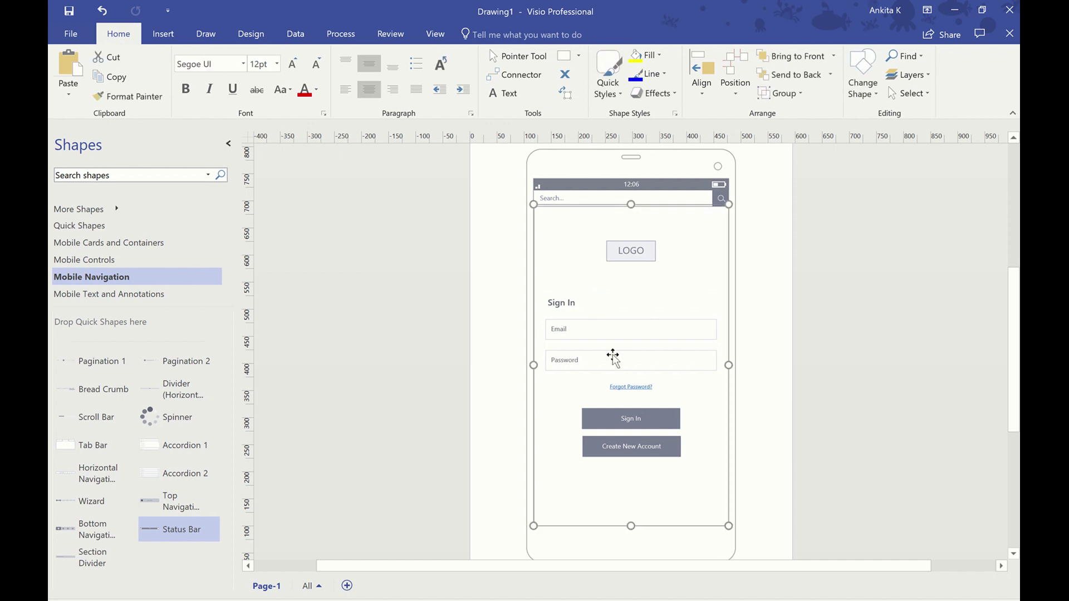
click(243, 64)
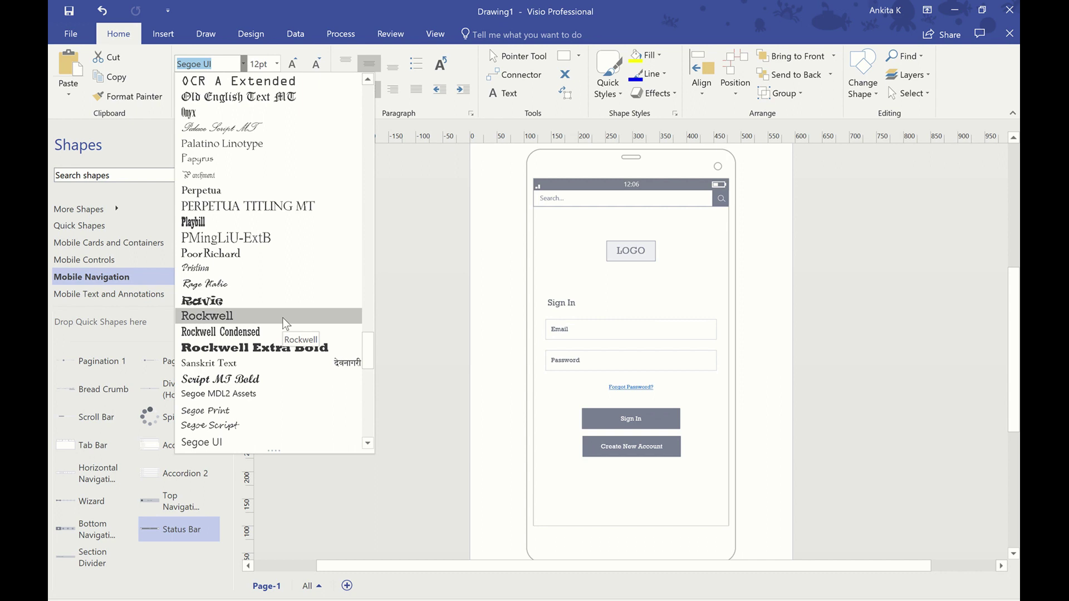
click(283, 323)
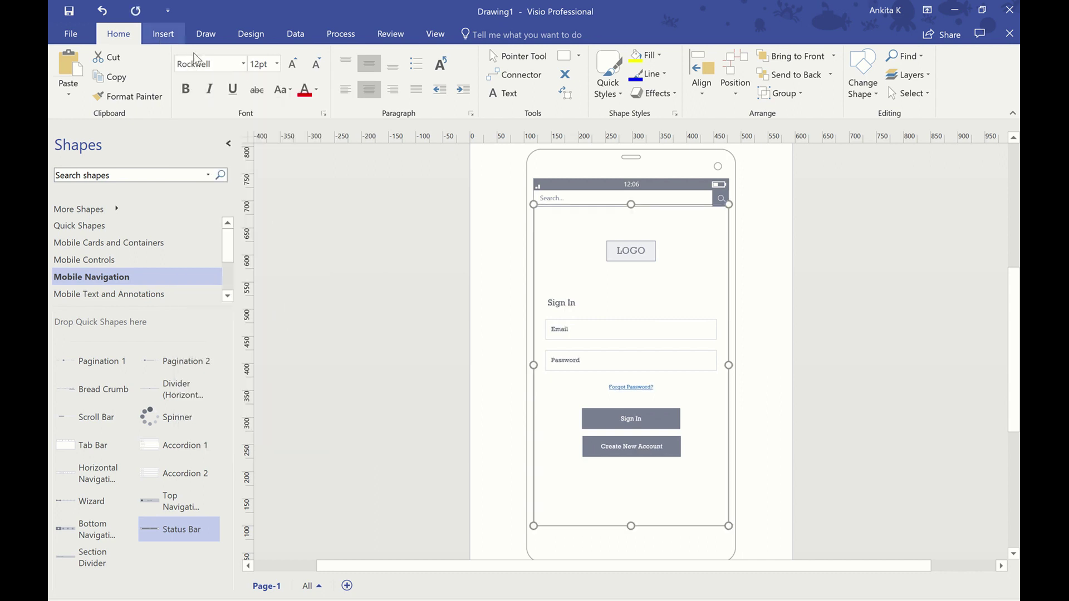
click(243, 64)
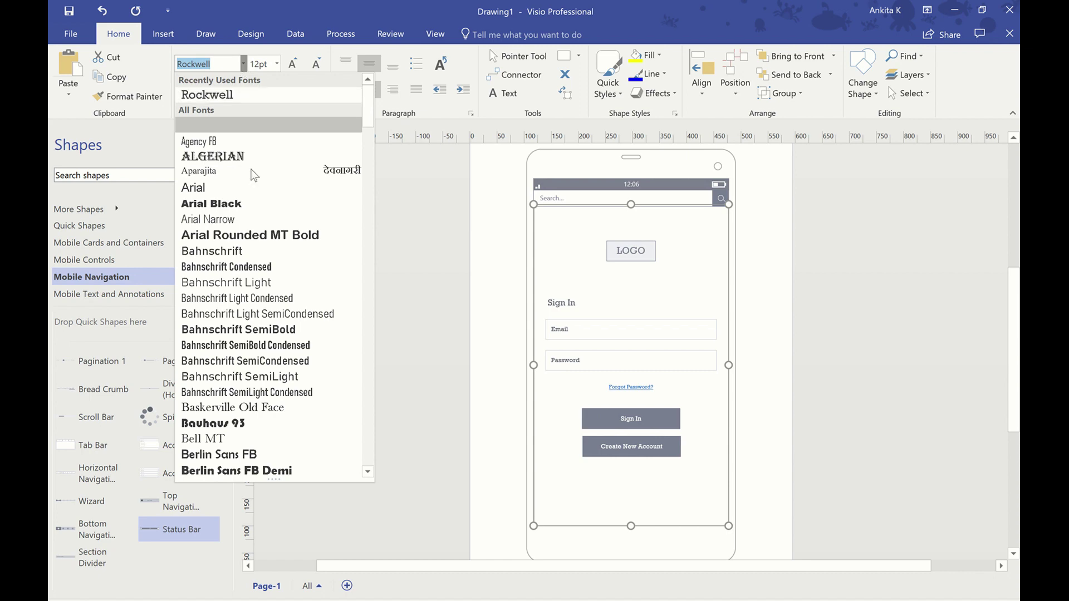
scroll(238, 300, down, 4)
scroll(237, 301, down, 2)
scroll(243, 309, down, 4)
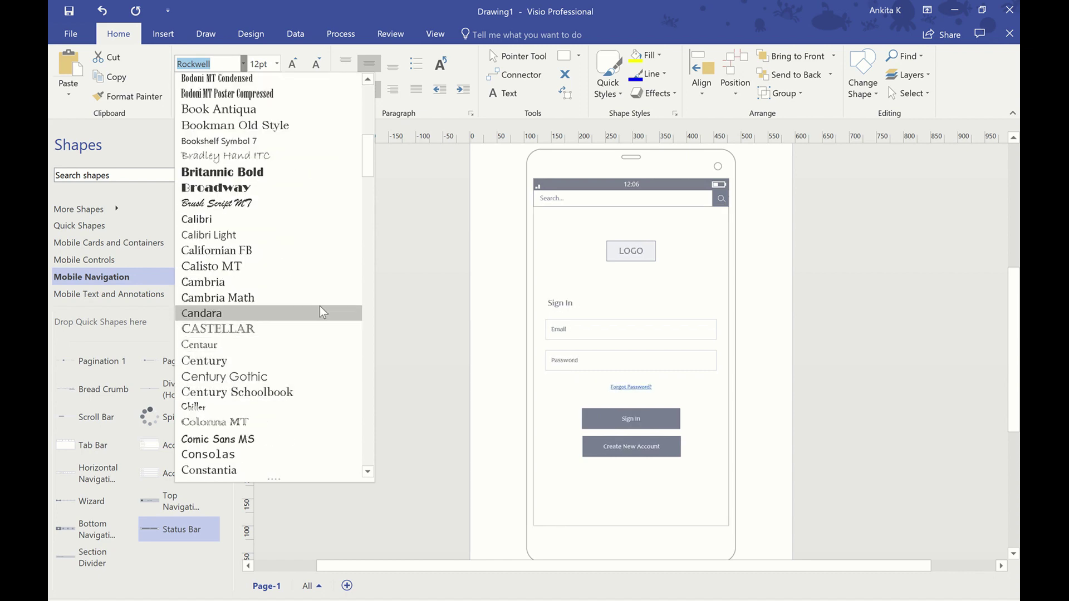
scroll(320, 313, down, 2)
scroll(320, 313, down, 3)
scroll(320, 312, down, 3)
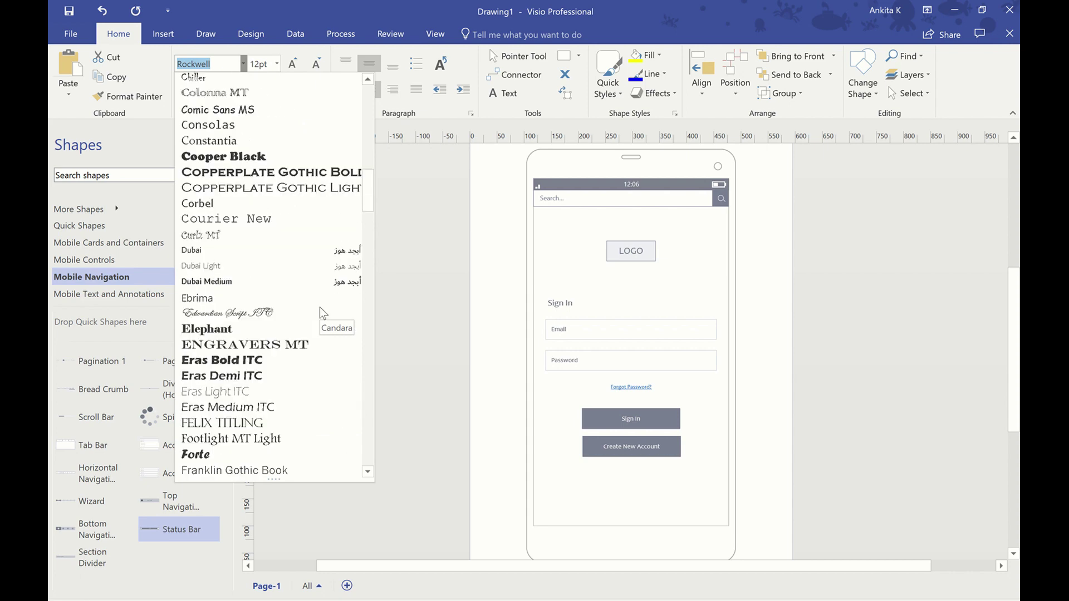
scroll(320, 313, down, 1)
scroll(320, 313, down, 2)
scroll(320, 313, down, 2)
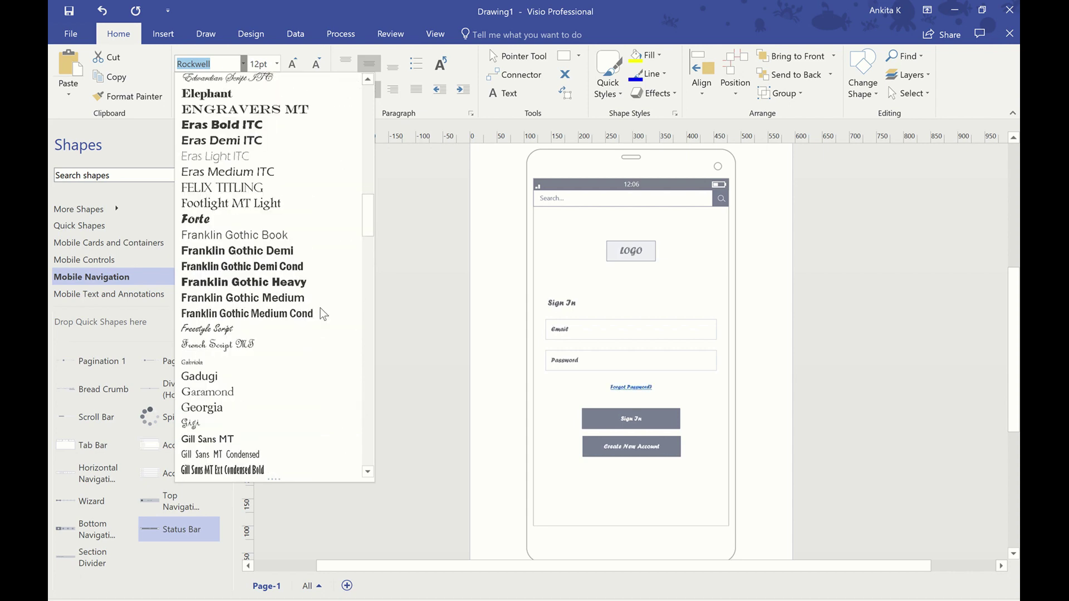
scroll(320, 313, down, 2)
scroll(319, 313, down, 1)
scroll(321, 313, down, 2)
scroll(320, 313, down, 3)
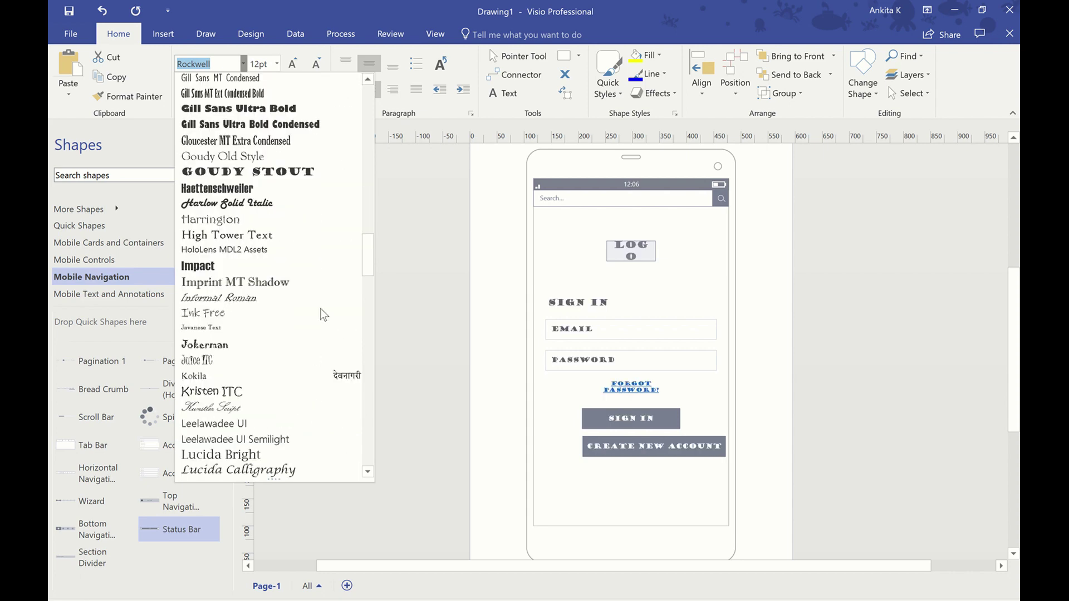
scroll(320, 313, down, 2)
click(302, 297)
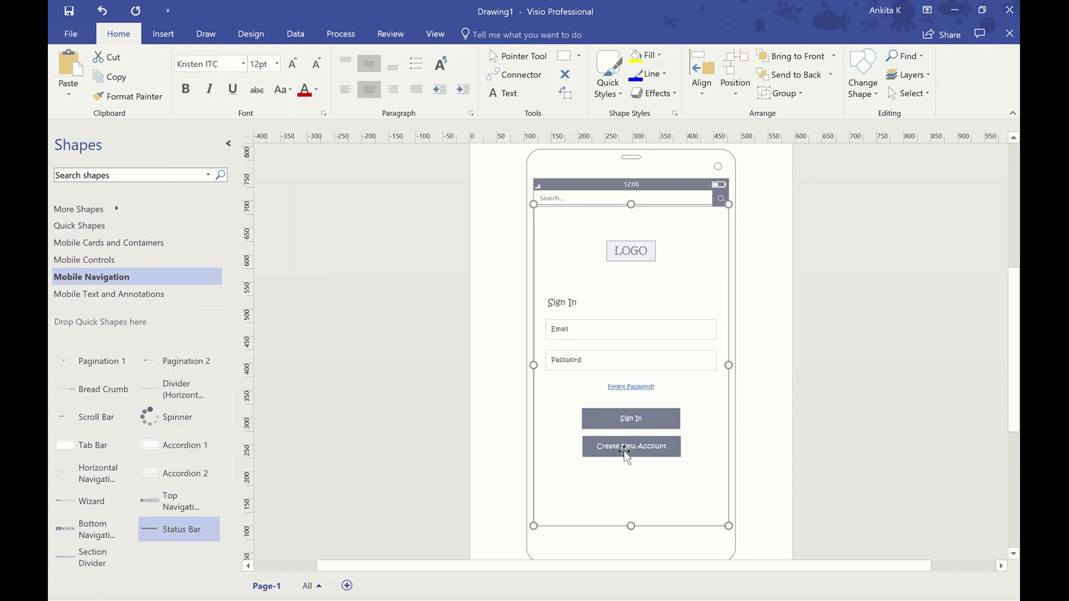
click(605, 200)
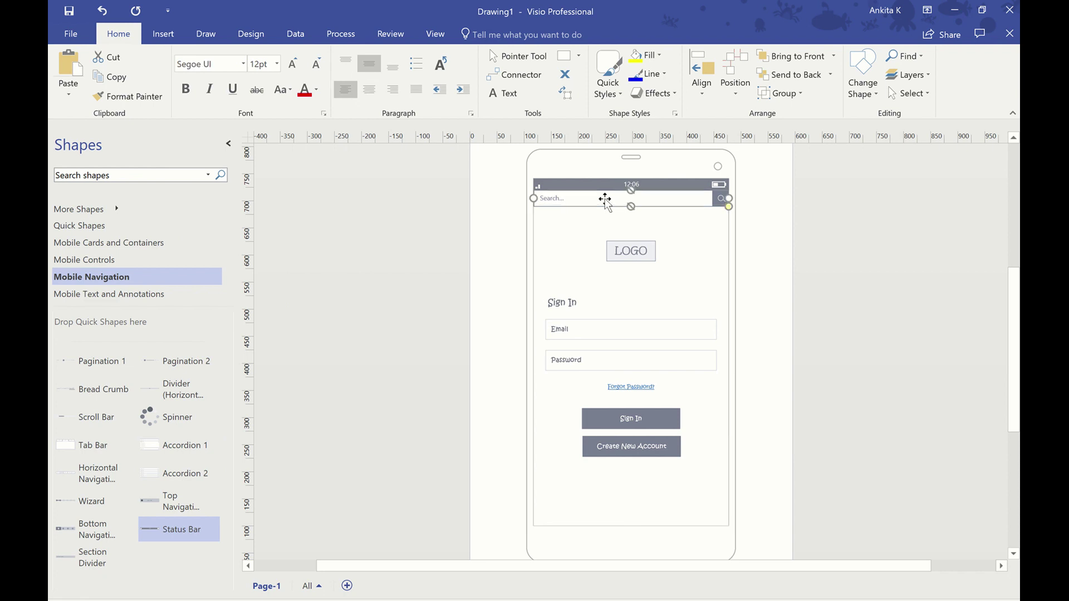
click(756, 219)
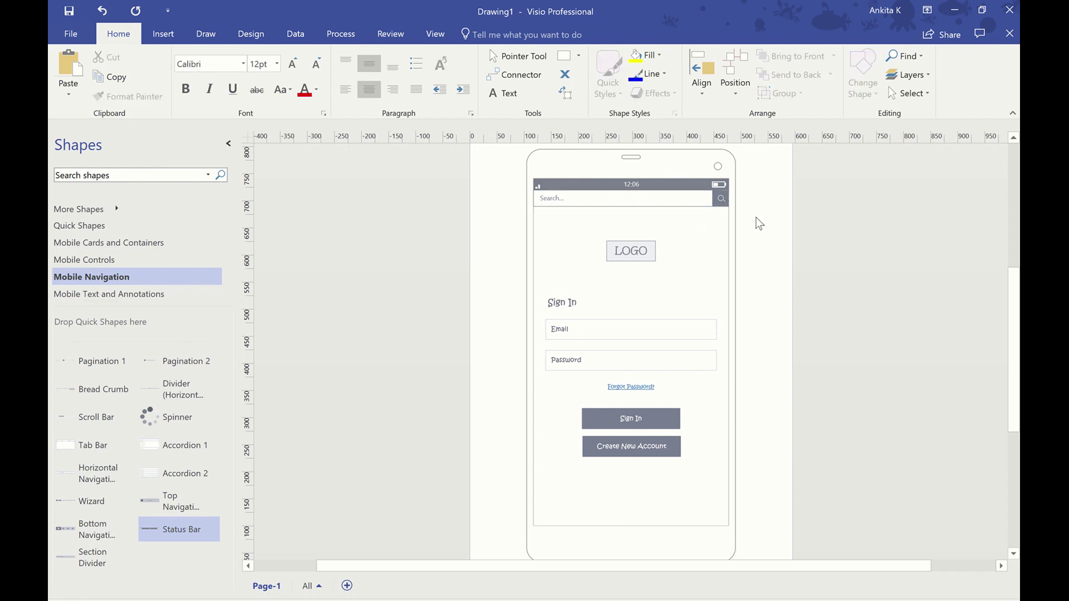
scroll(841, 309, down, 1)
scroll(840, 309, down, 3)
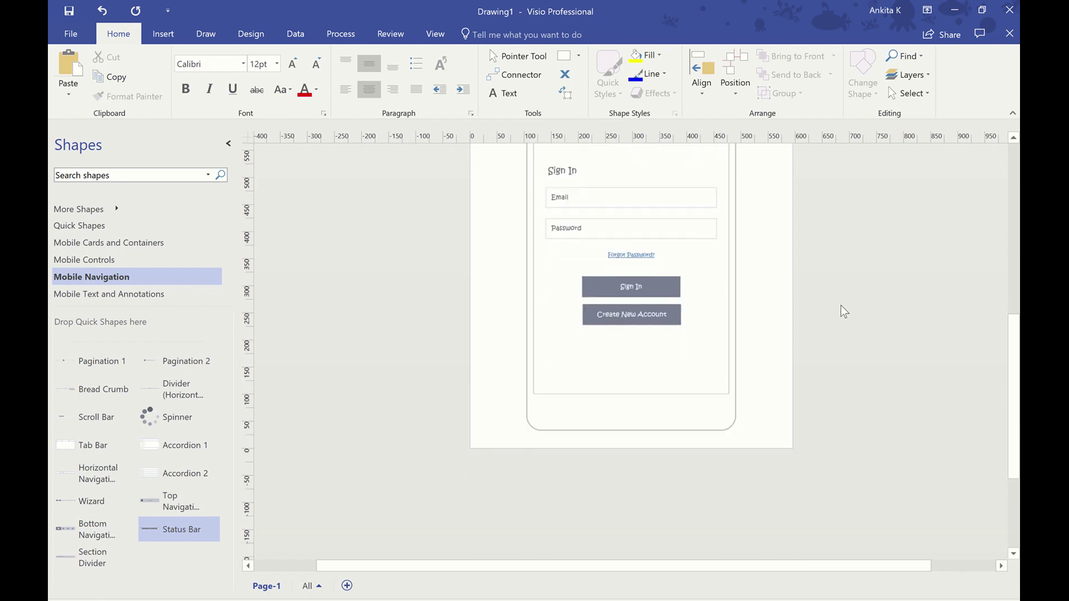
scroll(842, 310, down, 2)
scroll(844, 313, up, 3)
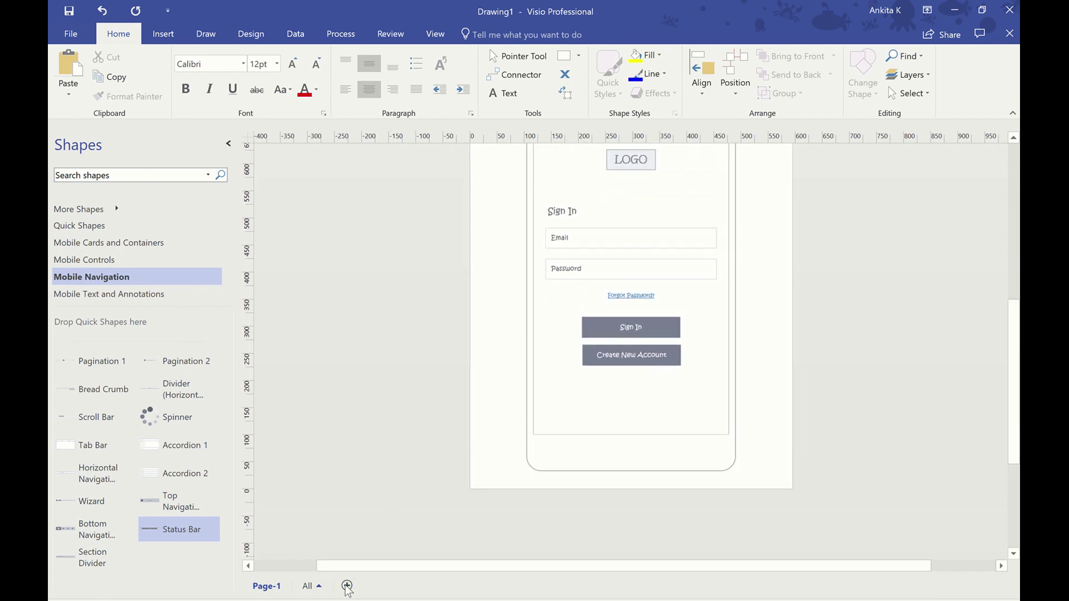
Step: Add a blank Page-2 and place a 16:9 phone frame at its centre
click(347, 585)
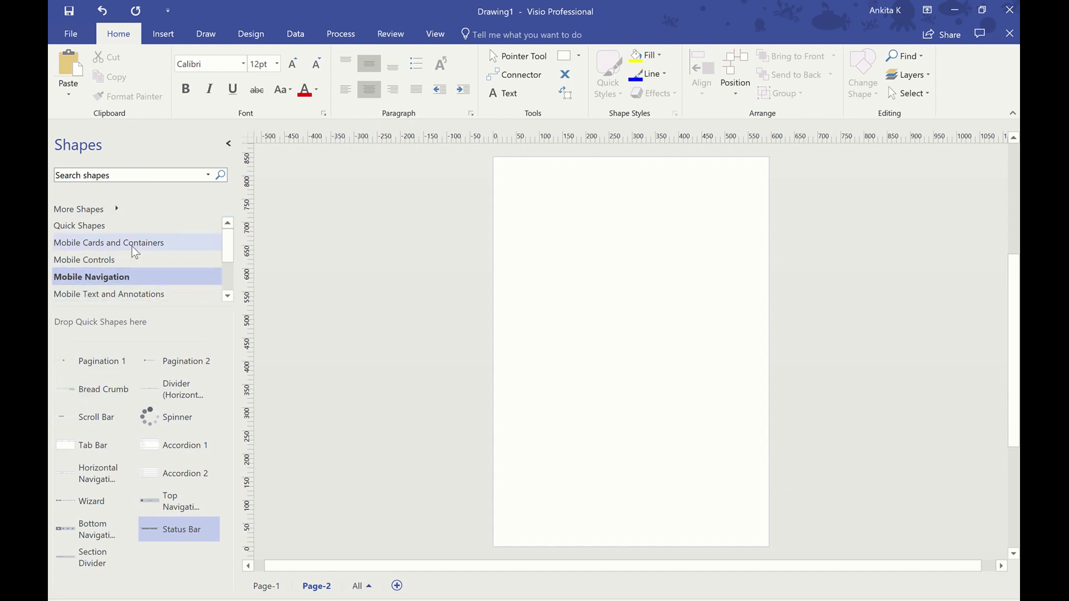
click(134, 252)
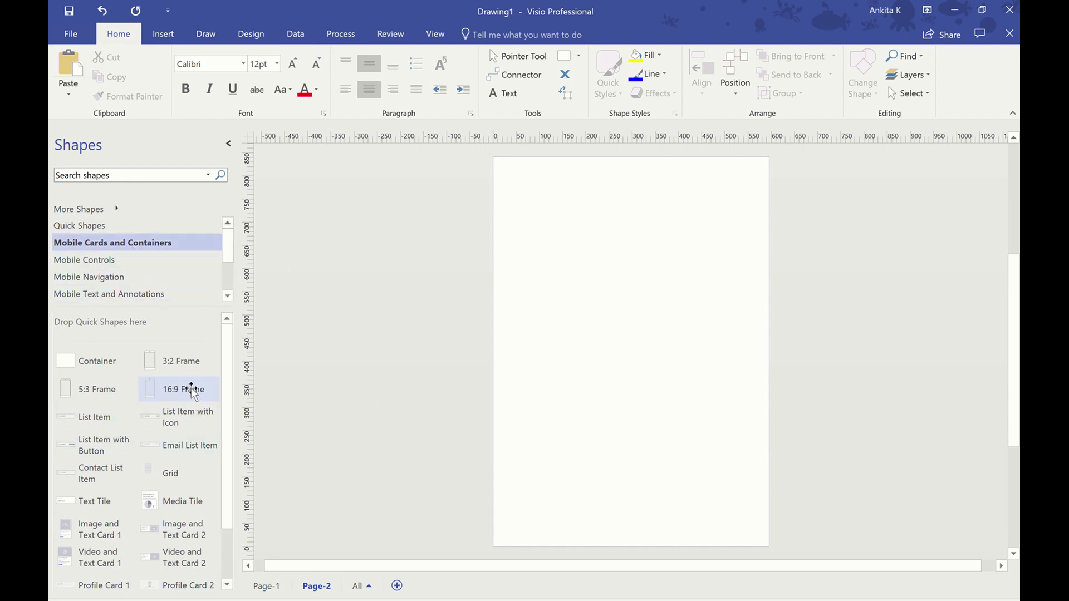
drag(191, 393, 637, 358)
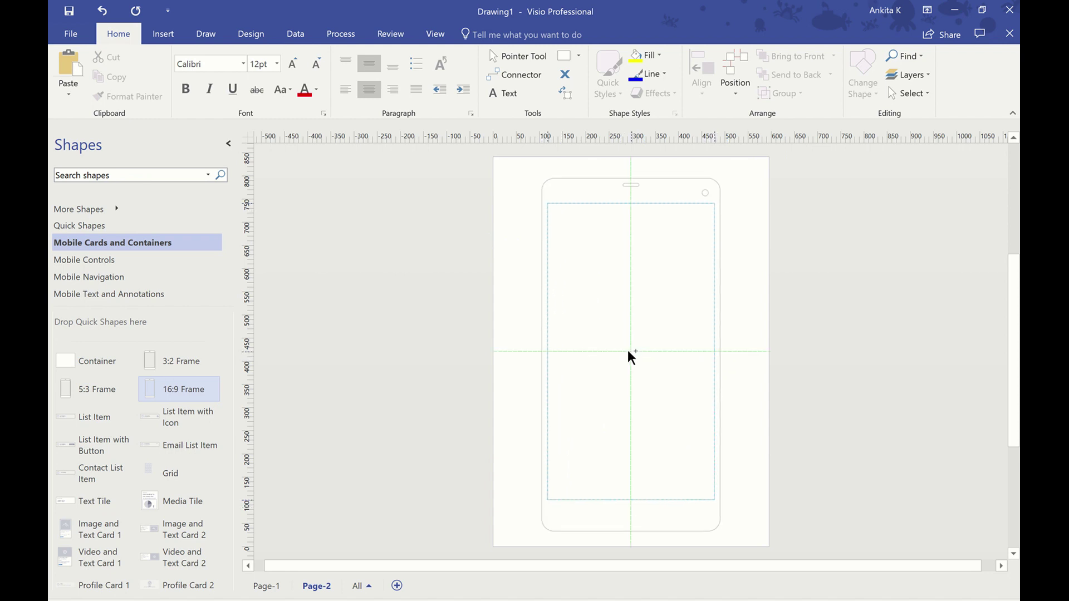
drag(637, 357, 632, 354)
click(881, 324)
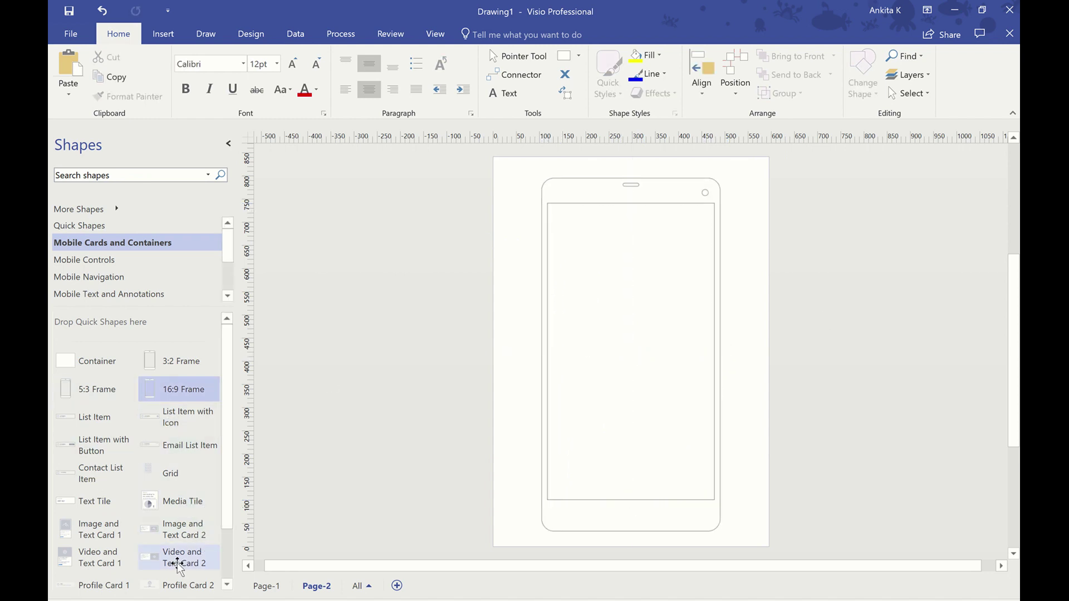
Step: Place a Video and Text Card 2 near the screen top, stretched to full screen width
click(207, 552)
drag(207, 551, 629, 293)
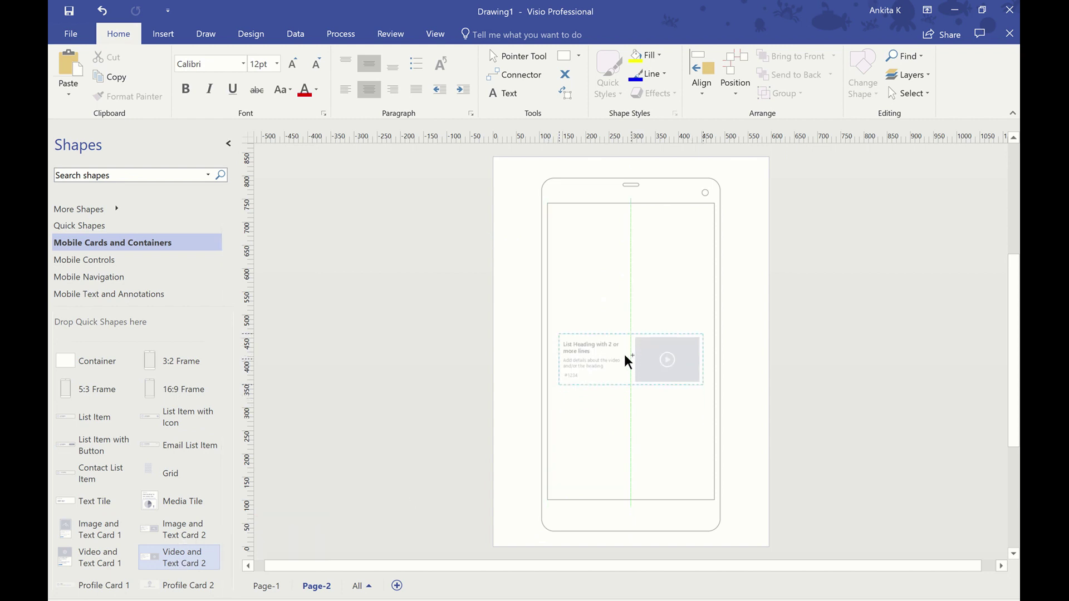
drag(629, 293, 619, 258)
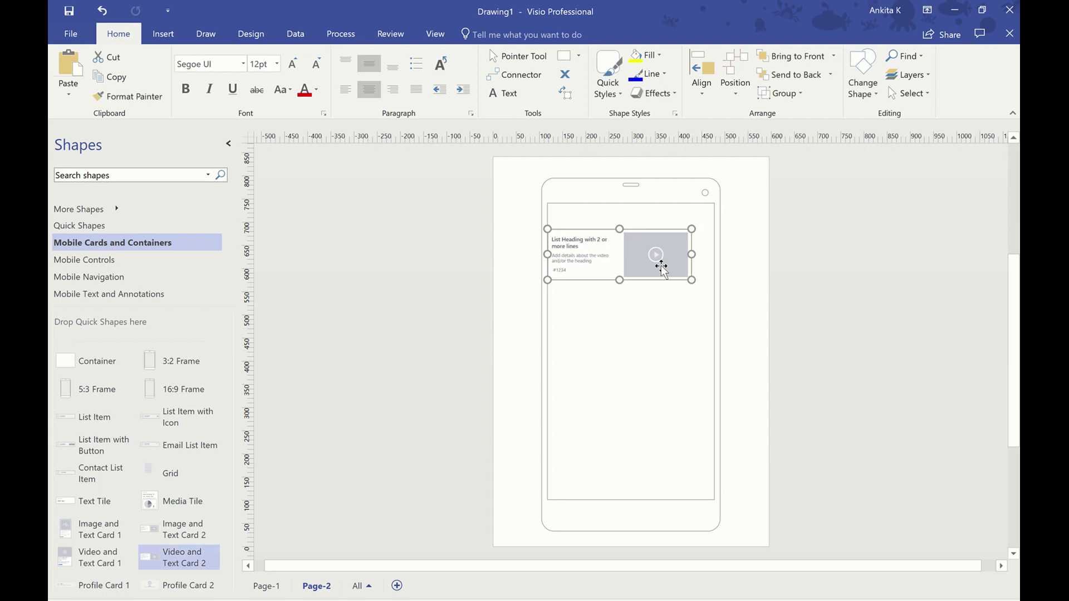
drag(693, 280, 715, 288)
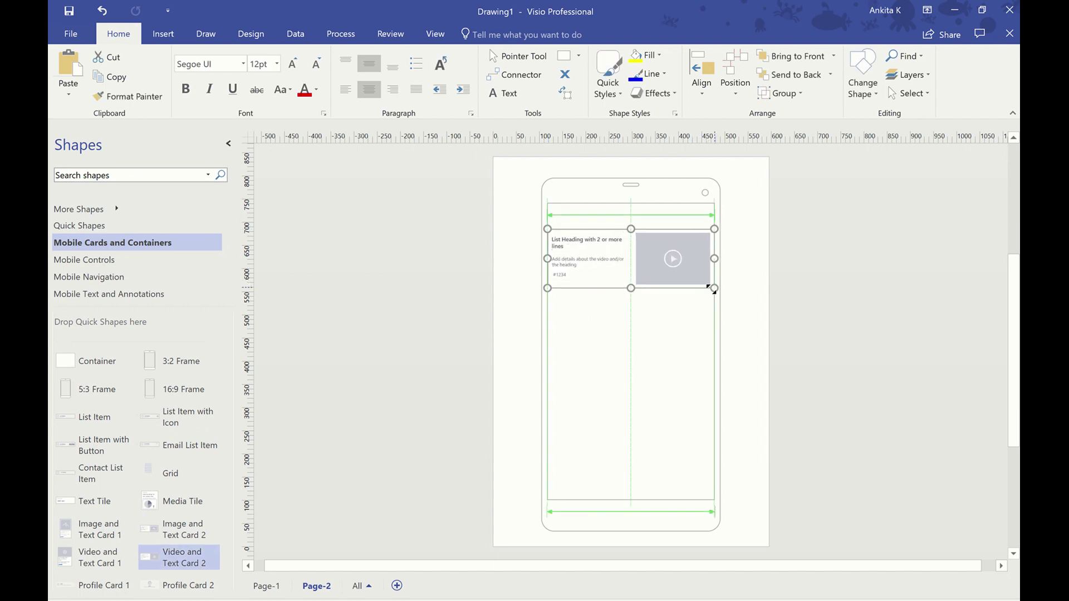
click(749, 264)
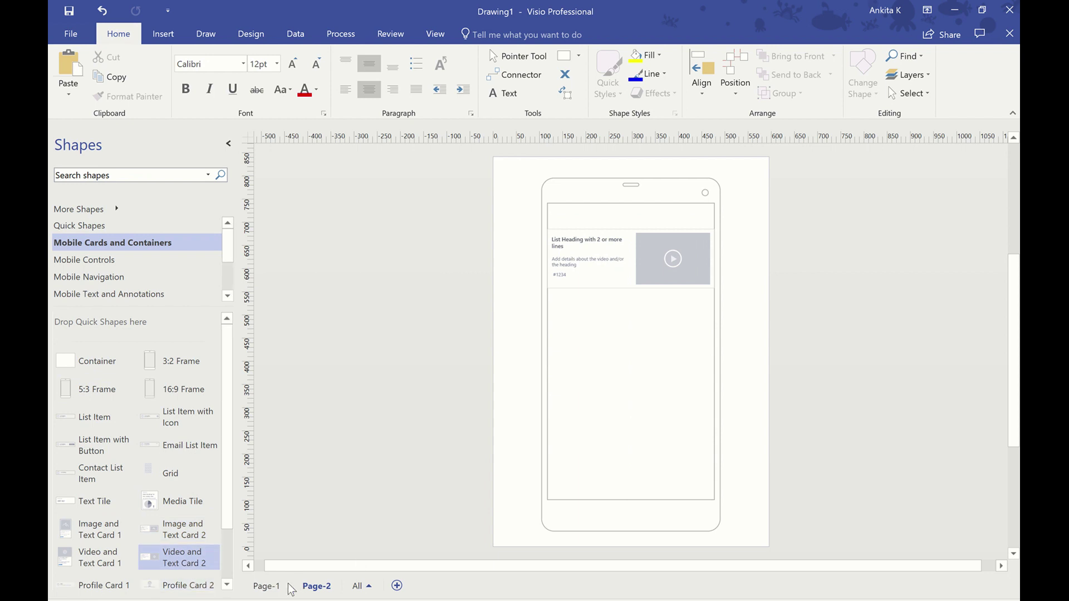
click(267, 585)
scroll(785, 376, up, 2)
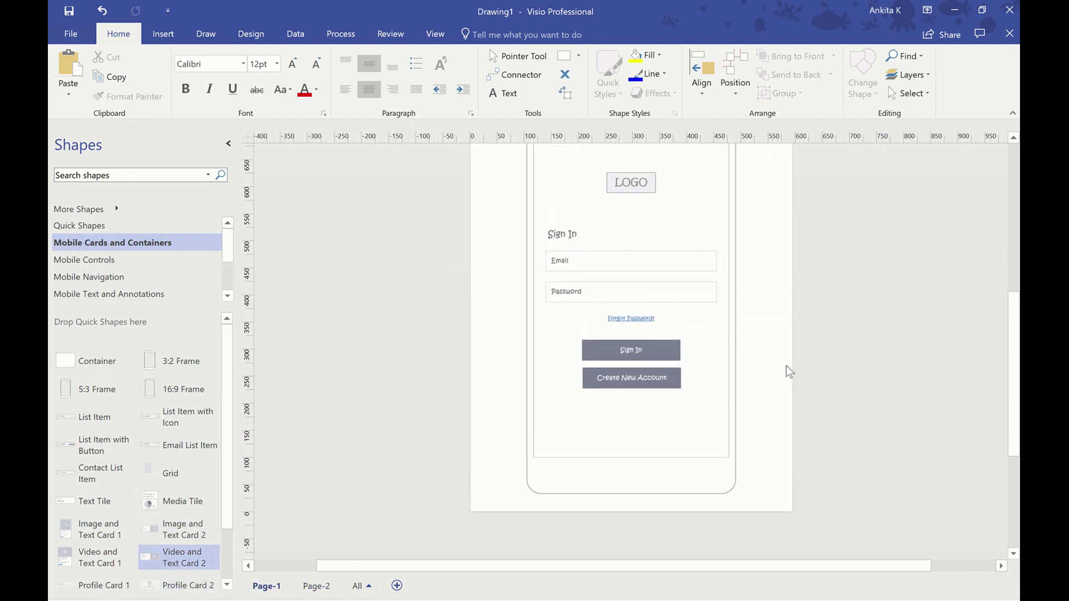
Step: Copy the Page-1 status bar and paste it onto the Page-2 phone, confirming its Shape Data
click(719, 185)
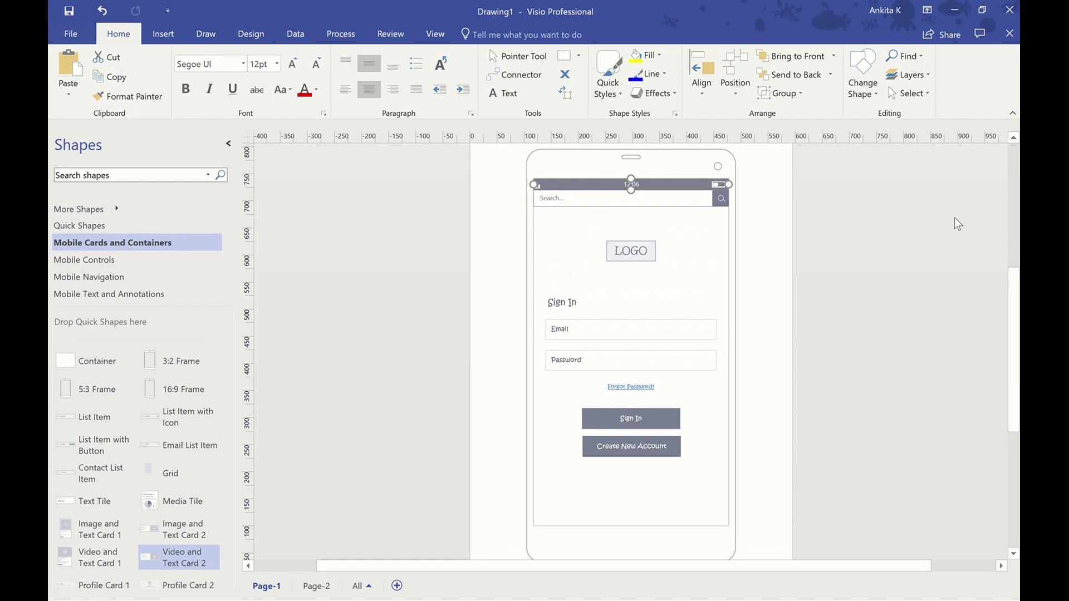
click(313, 586)
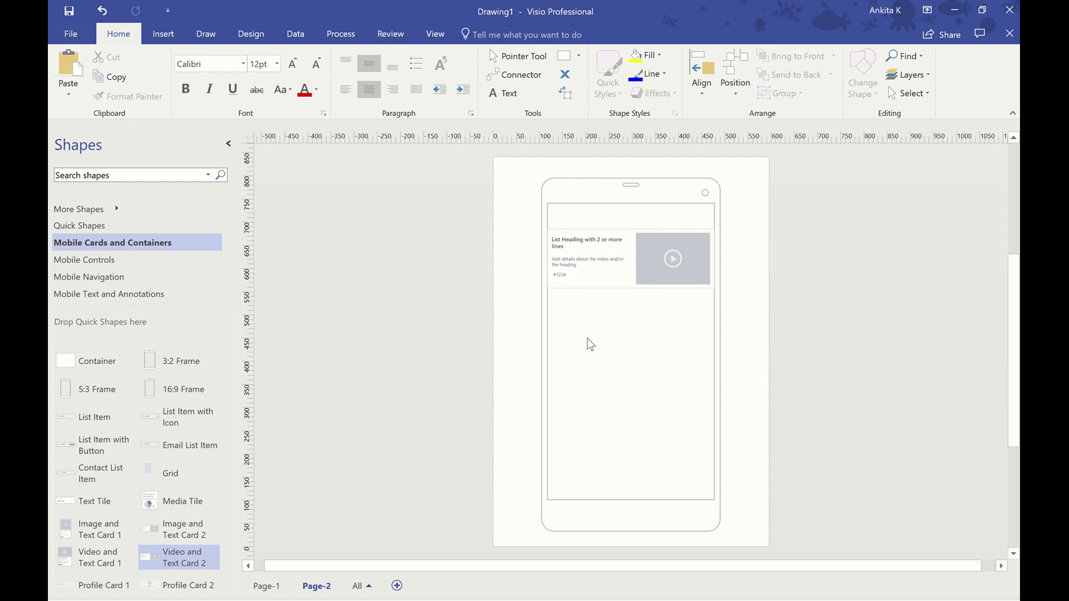
click(265, 587)
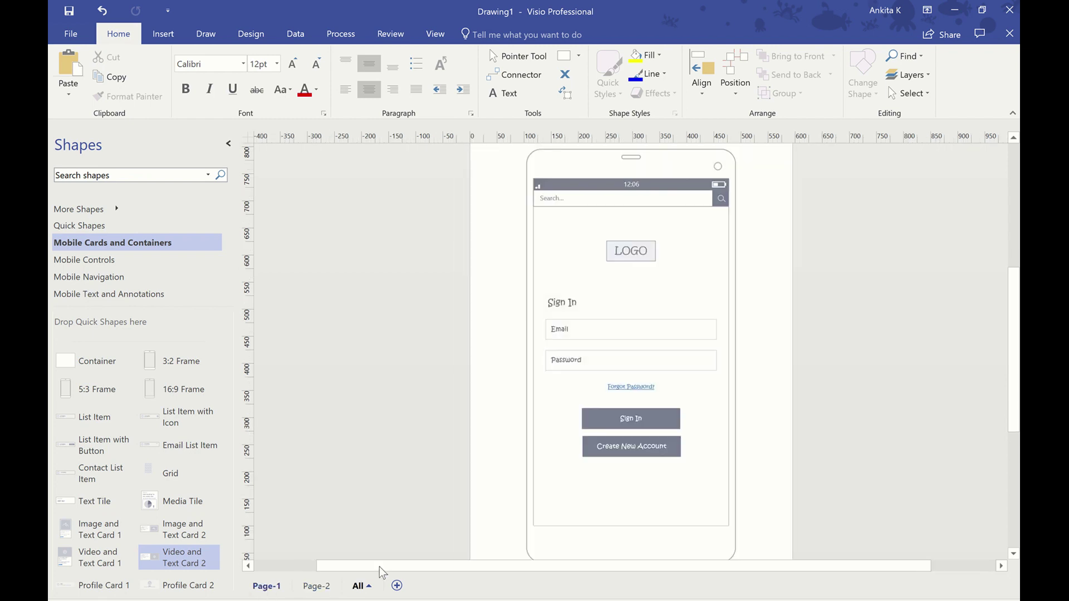
right_click(630, 184)
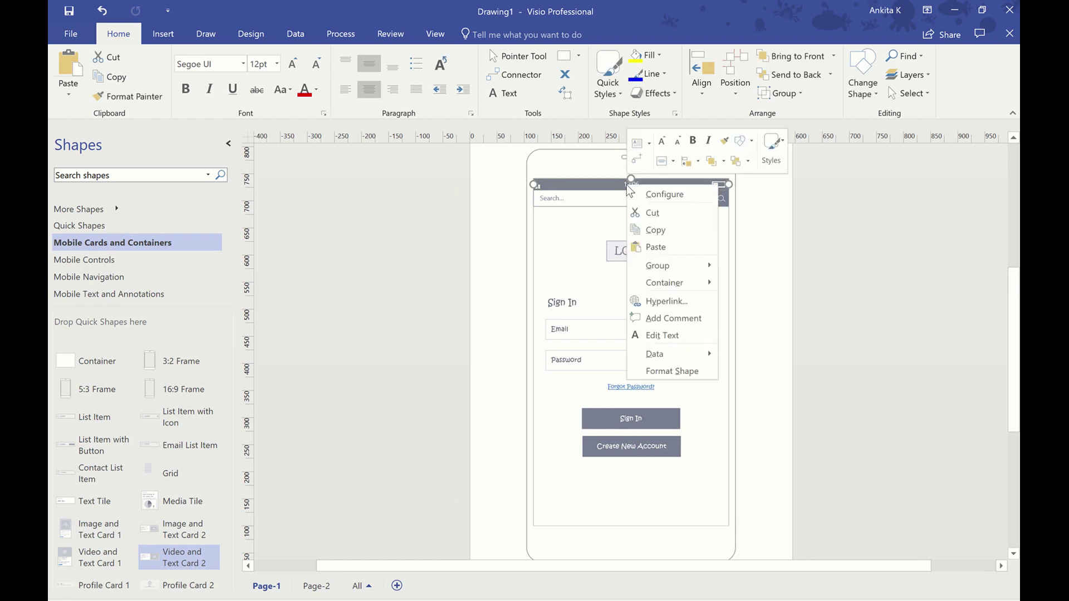
click(693, 238)
click(317, 586)
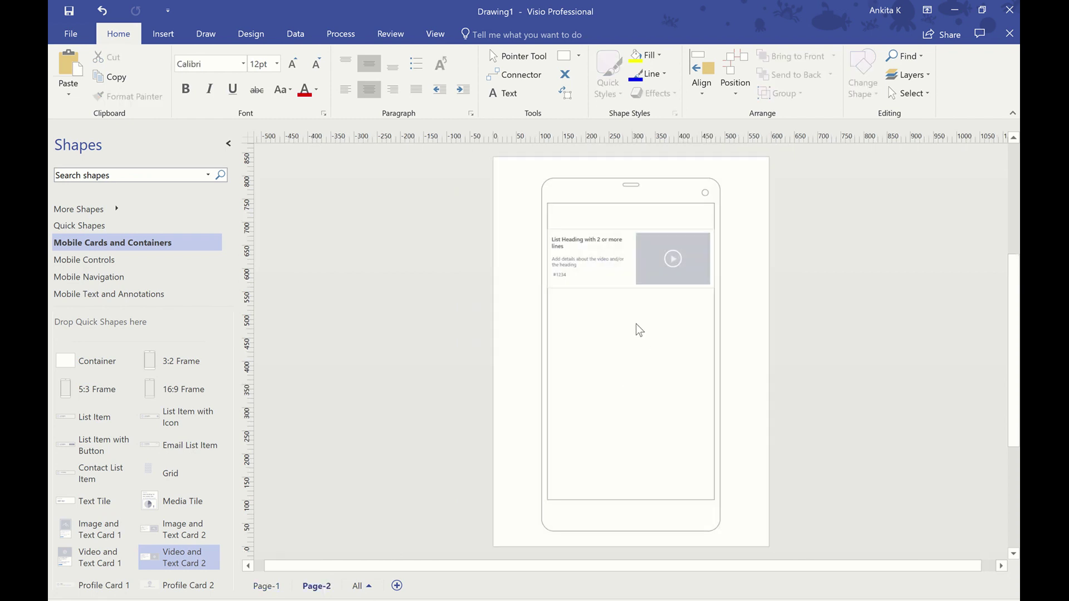
key(ctrl+v)
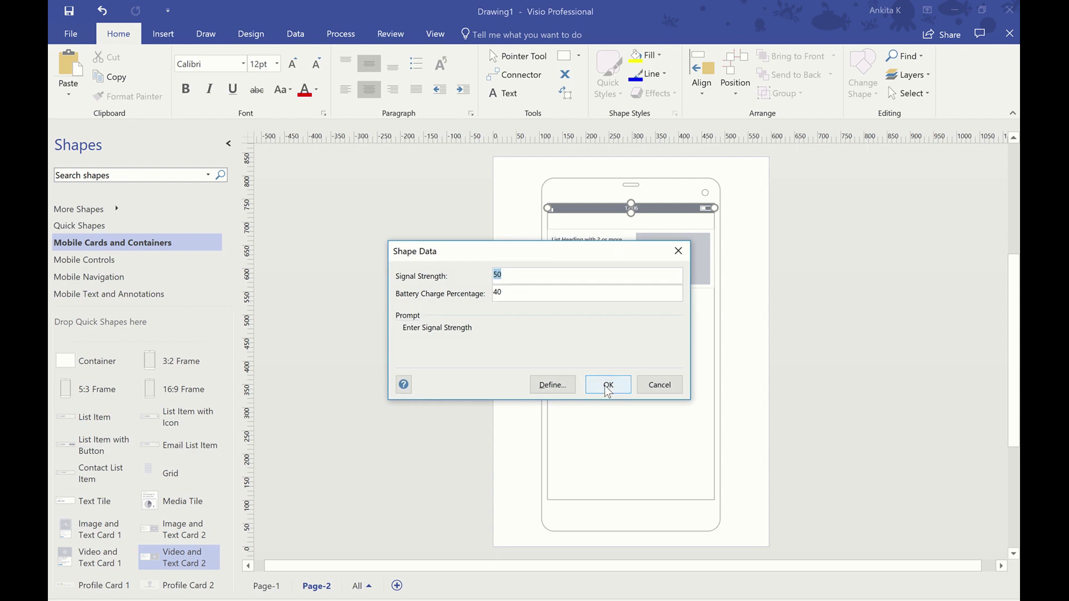
click(609, 385)
Step: Move the video card up to sit just under the pasted status bar
click(745, 301)
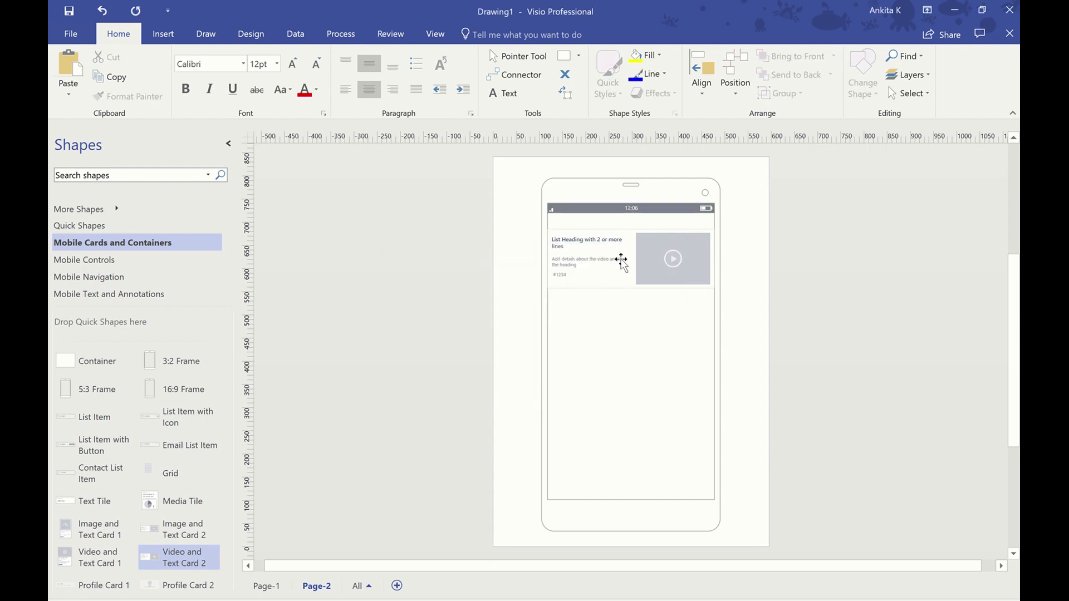
drag(621, 260, 621, 243)
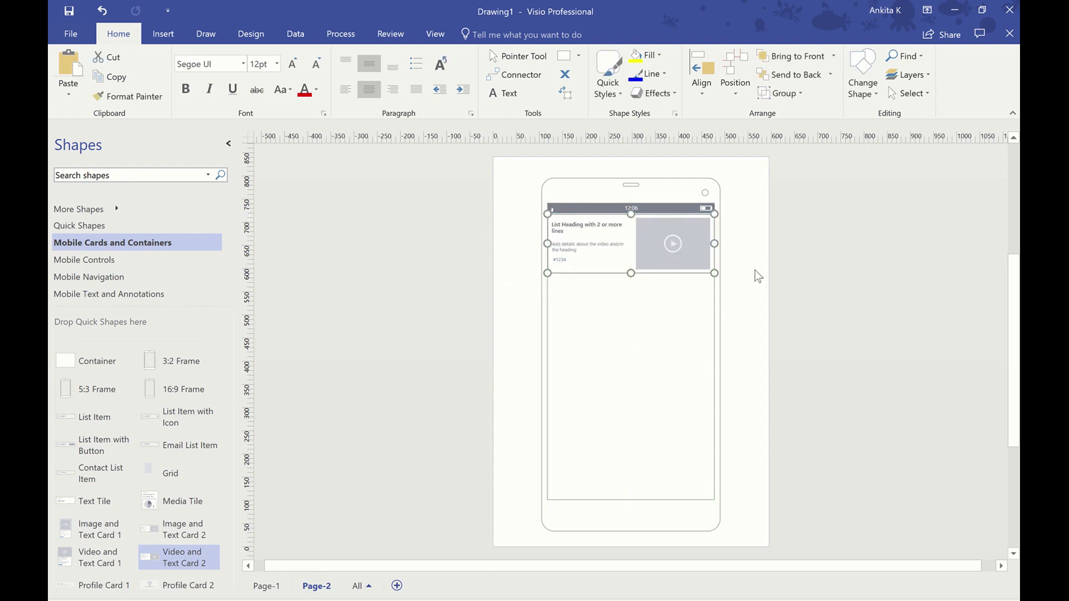
click(772, 280)
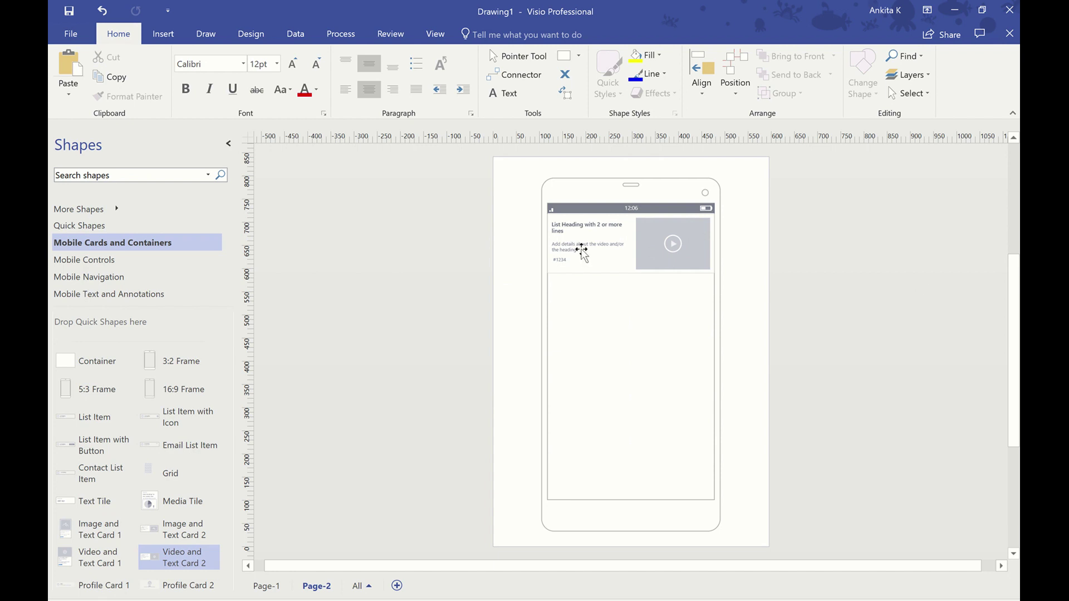
Step: Add a Media Tile with a pie chart below the video card on the Page-2 screen
click(583, 251)
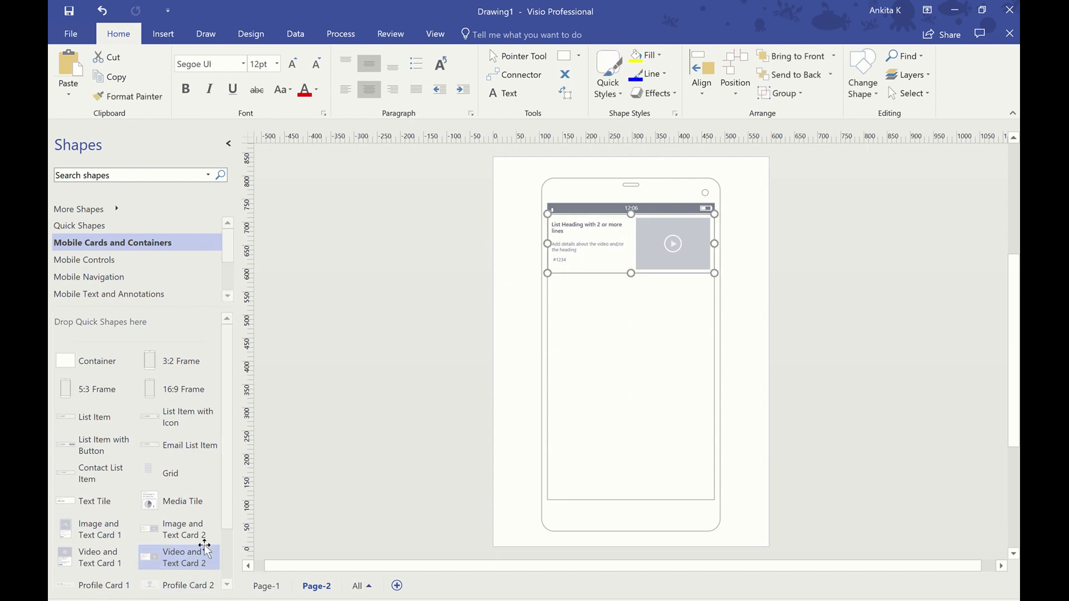
click(167, 572)
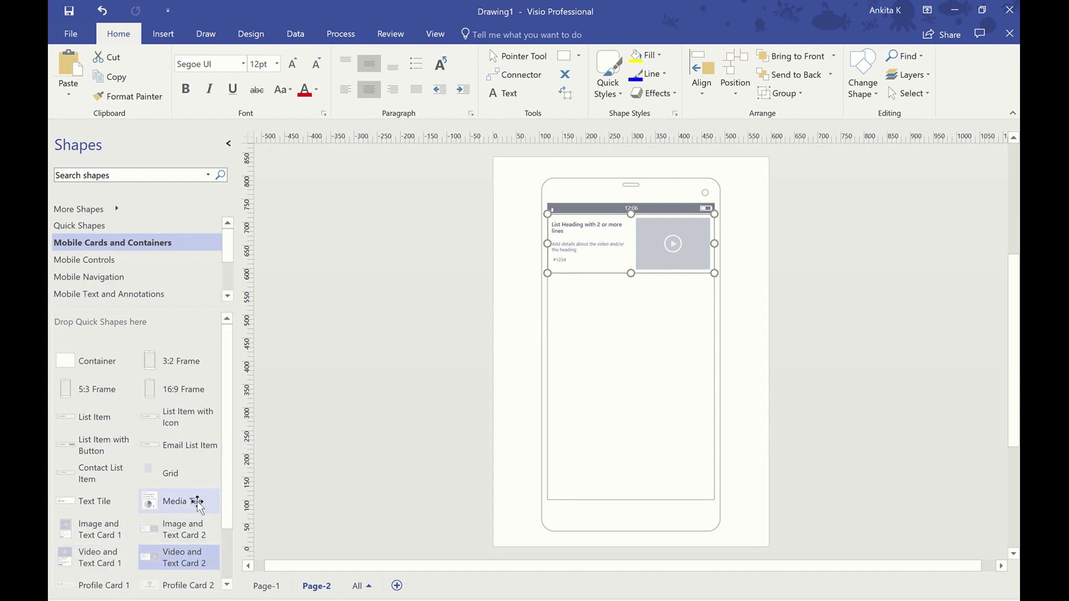
mouse_move(194, 502)
mouse_down()
mouse_move(593, 332)
mouse_move(583, 317)
mouse_up()
click(431, 430)
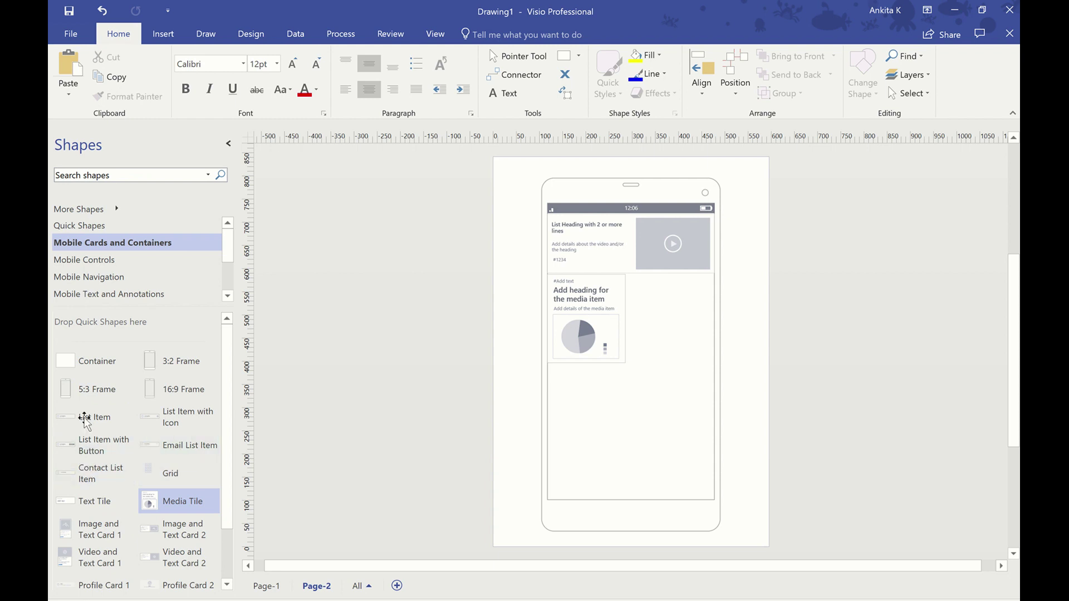
scroll(142, 494, down, 1)
scroll(191, 570, down, 1)
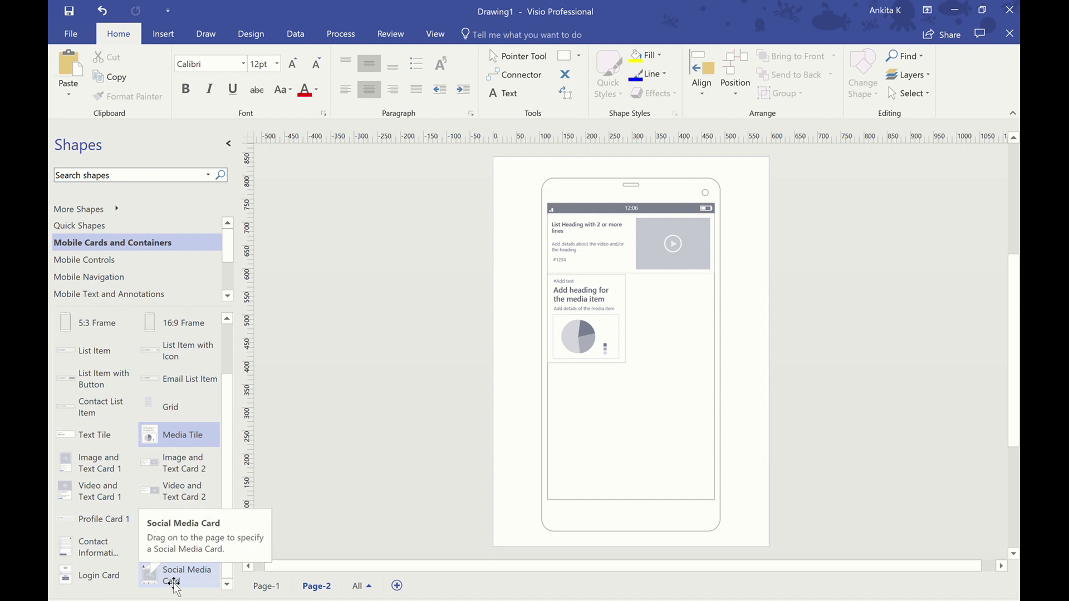
Step: Place a Social Media Card on the Page-2 phone screen and shrink it to a shorter size
mouse_move(173, 587)
mouse_down()
mouse_move(644, 411)
mouse_move(638, 362)
mouse_up()
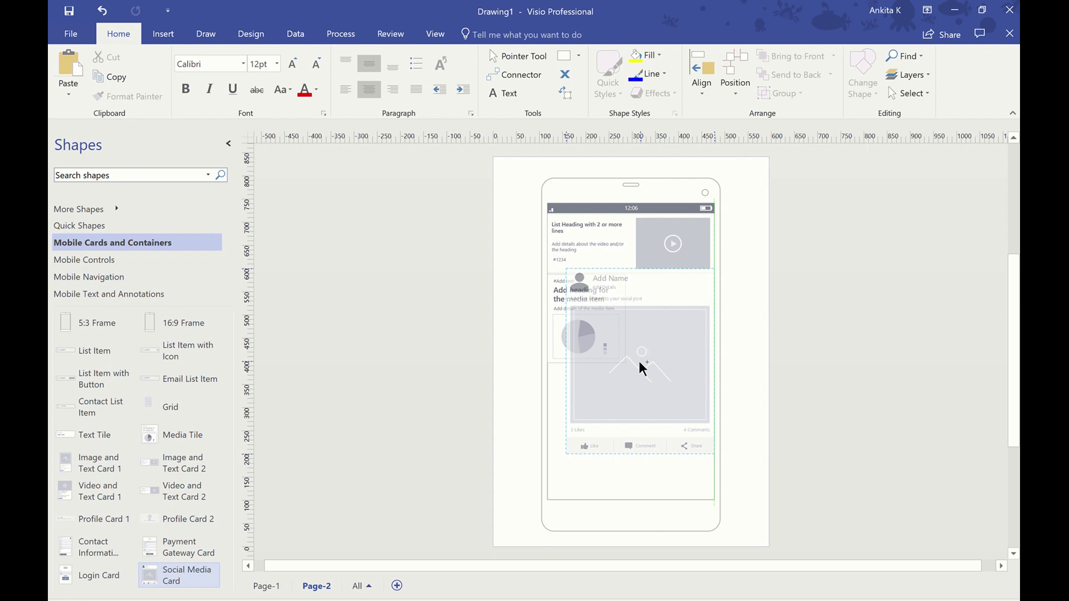
drag(640, 363, 637, 368)
drag(565, 461, 624, 401)
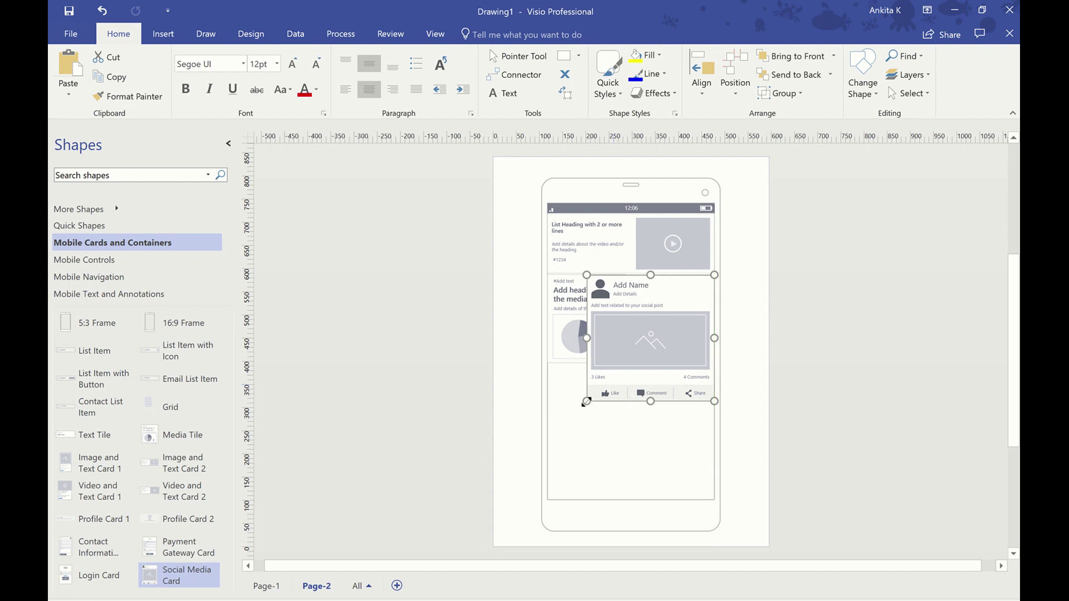
drag(587, 402, 587, 390)
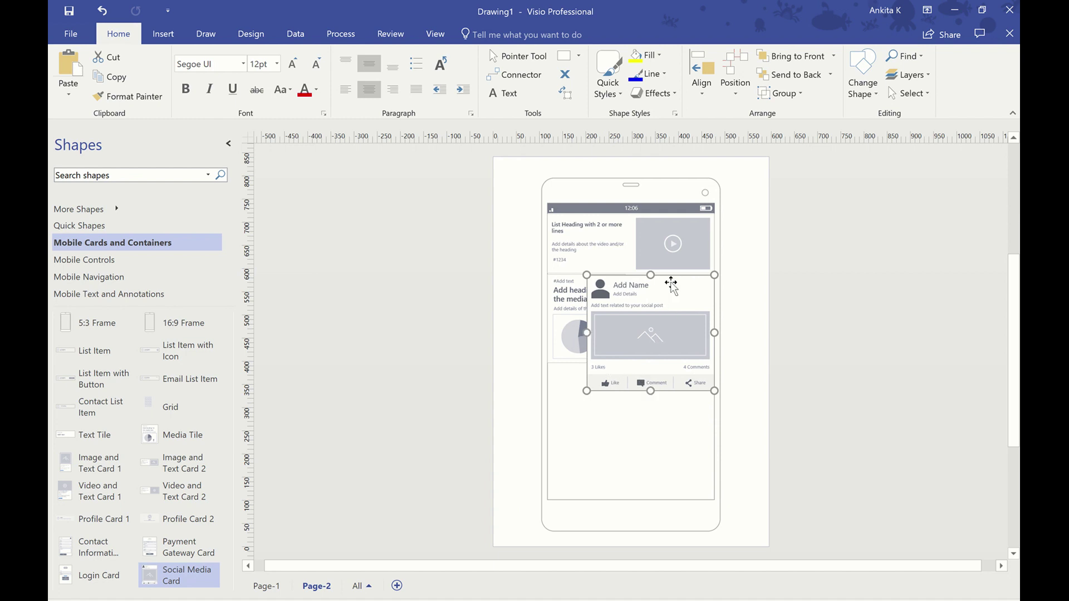
Step: Move the social media card to the screen bottom and stretch it to the full screen width
drag(671, 284, 672, 390)
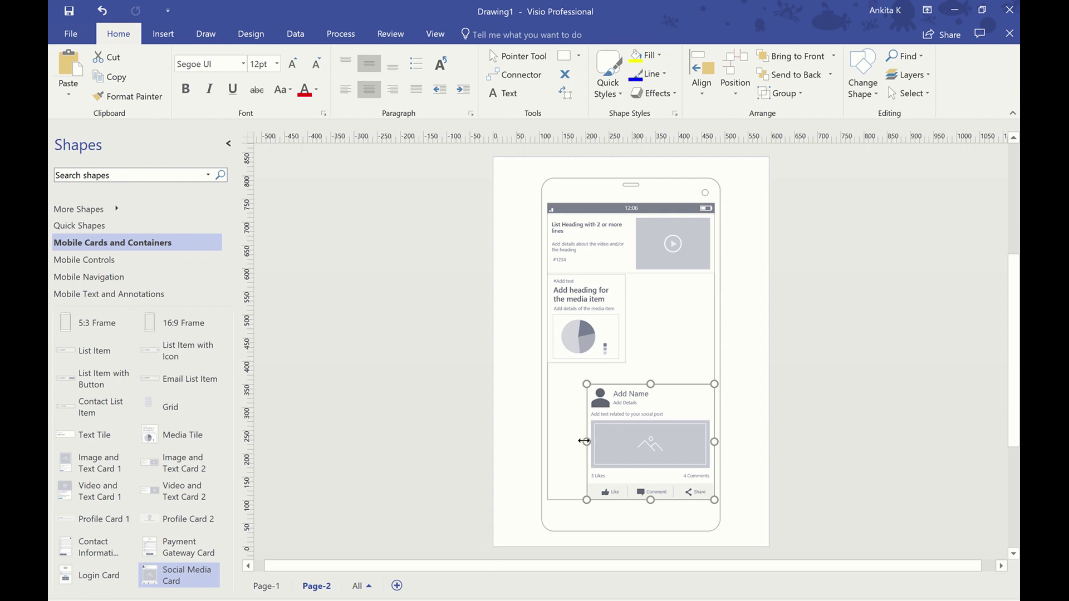
drag(584, 441, 549, 435)
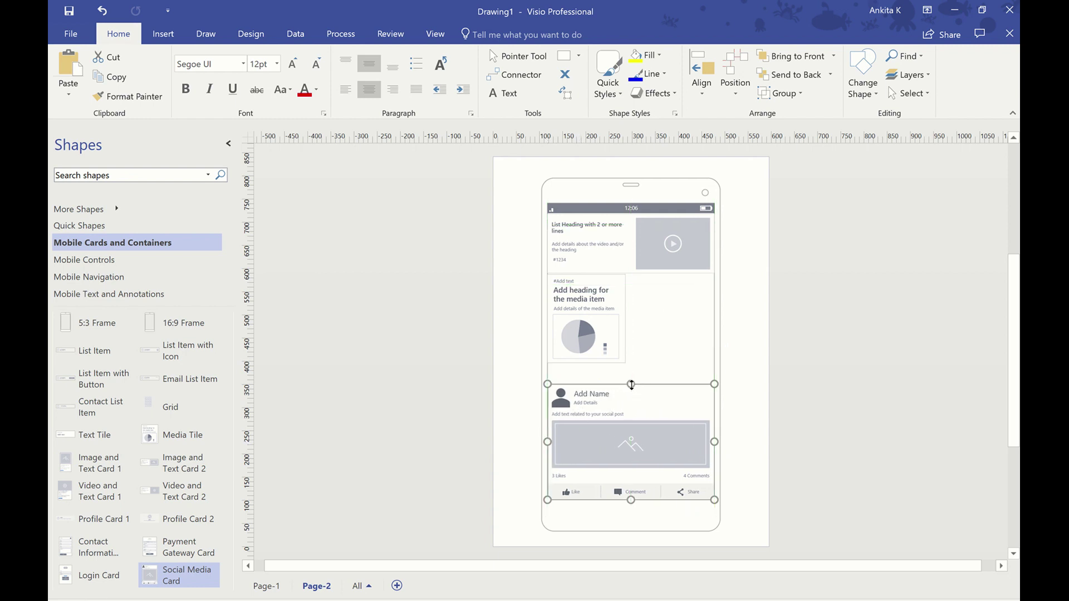
drag(631, 384, 639, 379)
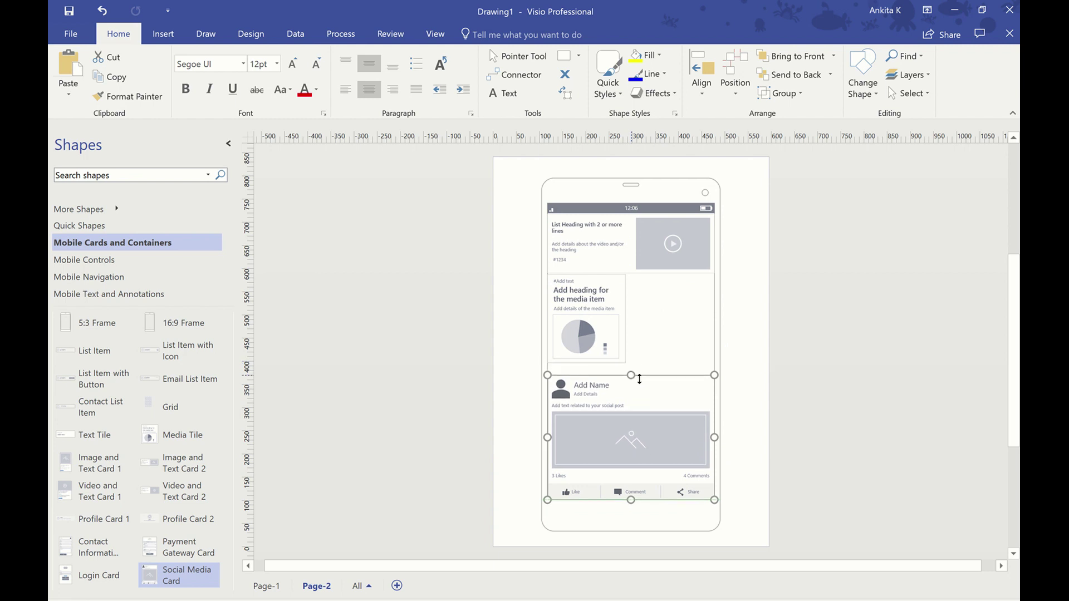
drag(639, 380, 639, 386)
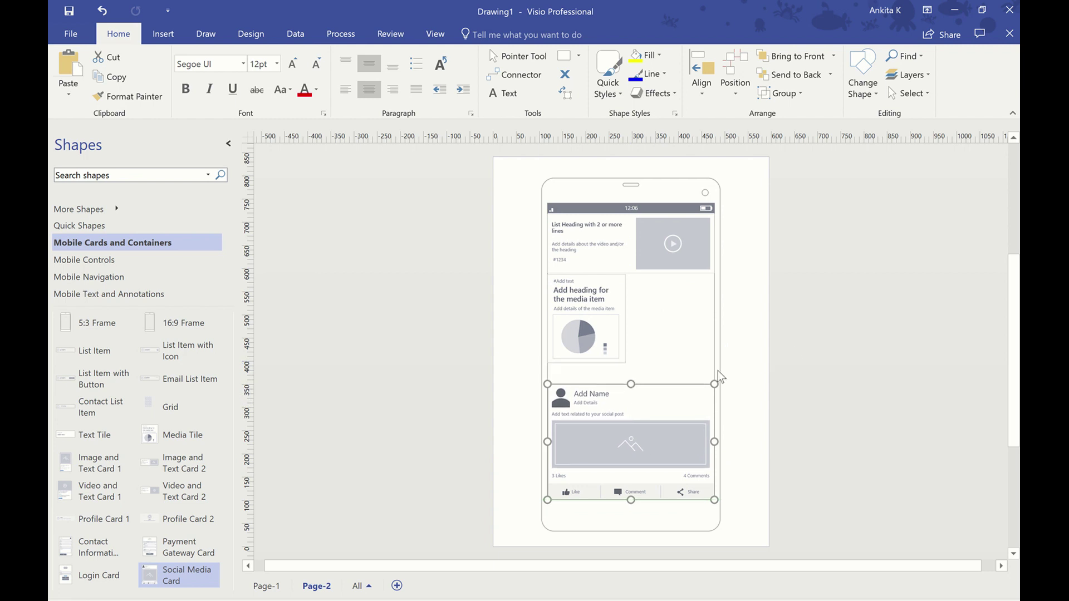
click(557, 329)
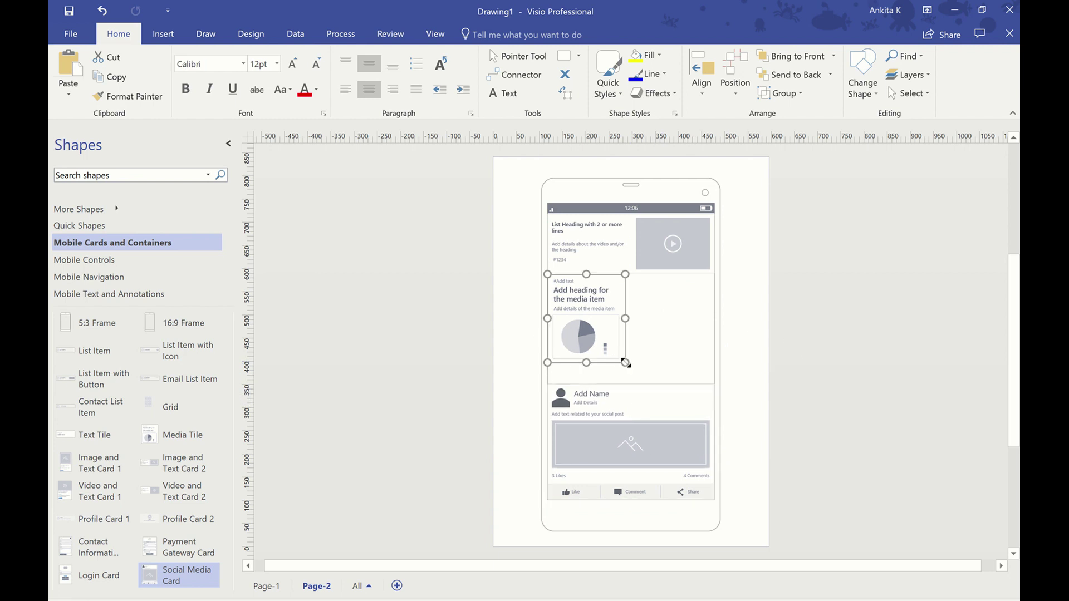
Step: Narrow the media tile to about half width so it occupies the left half of its row
drag(632, 371, 643, 385)
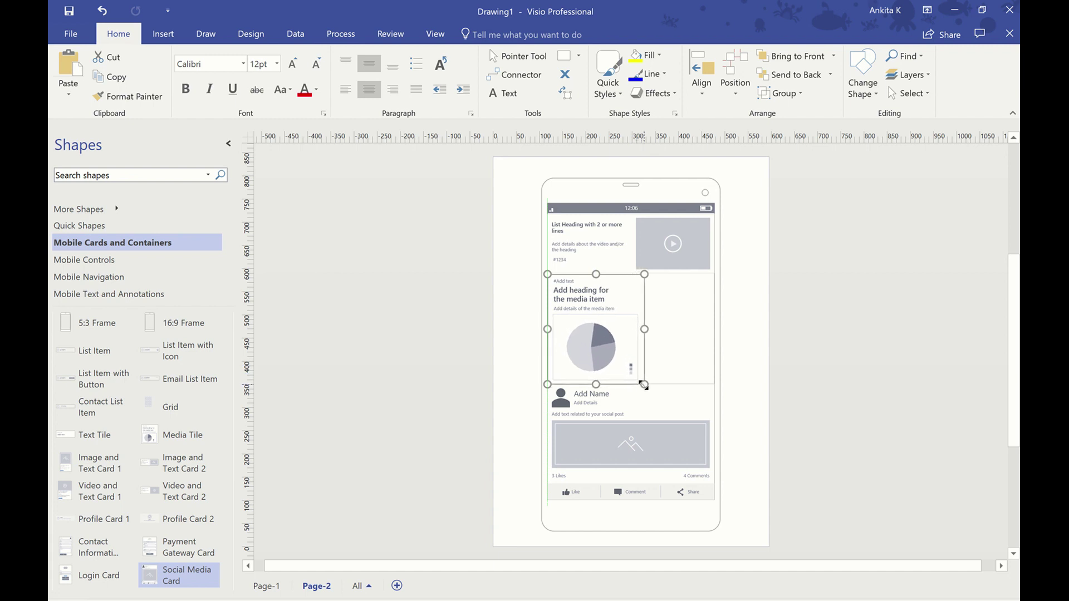
drag(643, 384, 639, 381)
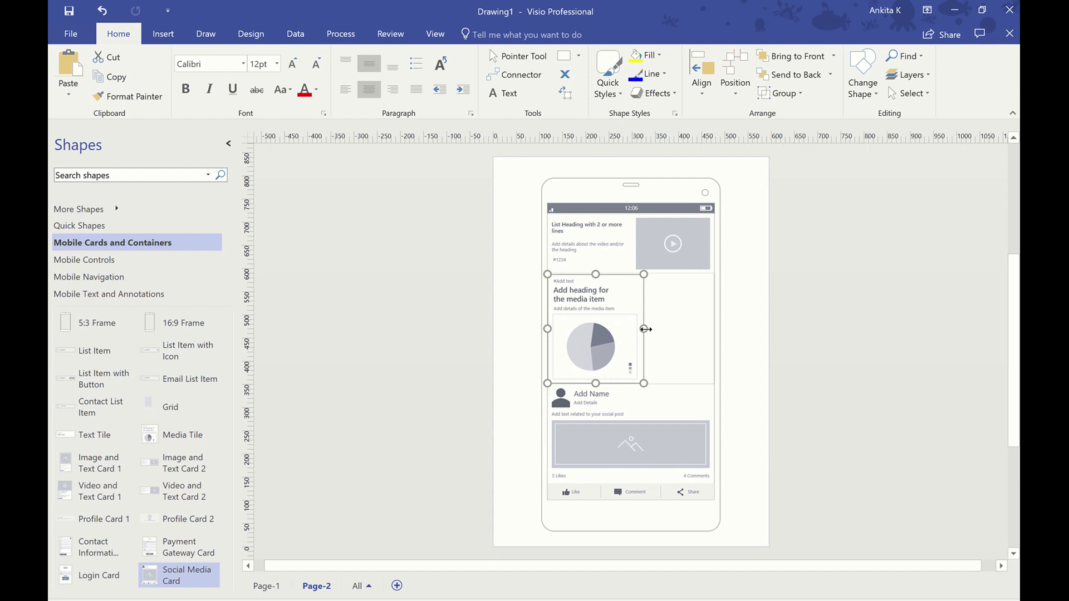
drag(643, 328, 631, 325)
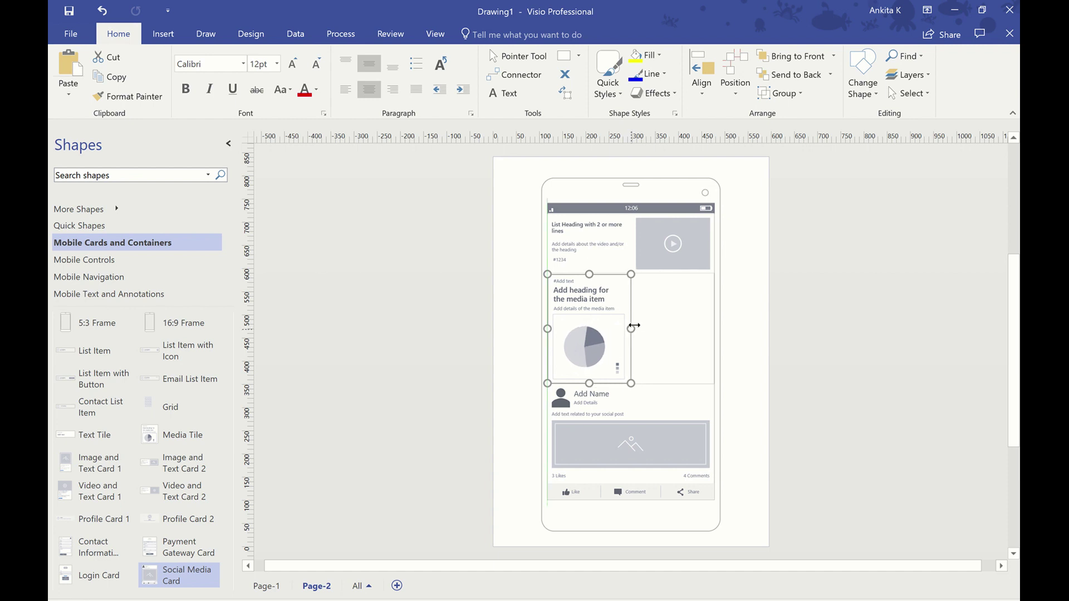
click(784, 352)
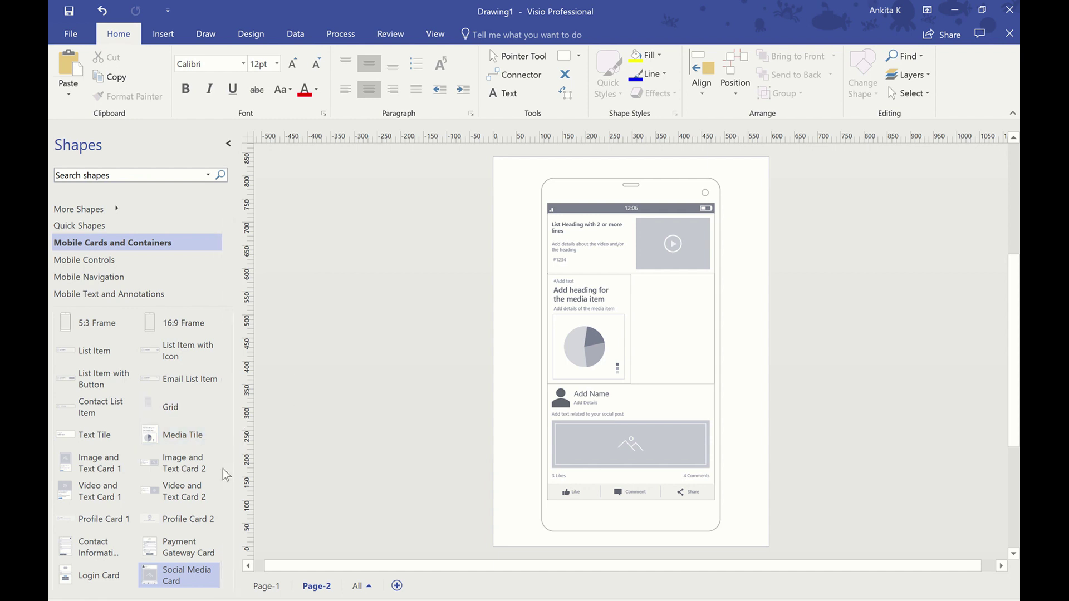
Step: Place Image and Text Card 1 in the right half of the row, matching the media tile's height and edges
click(111, 467)
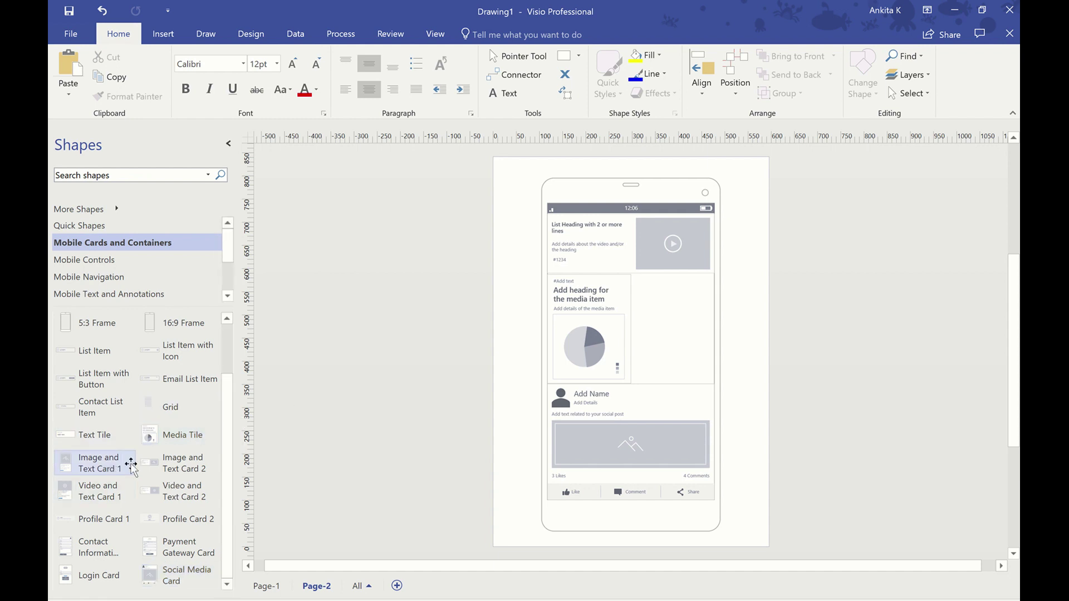
drag(91, 464, 666, 338)
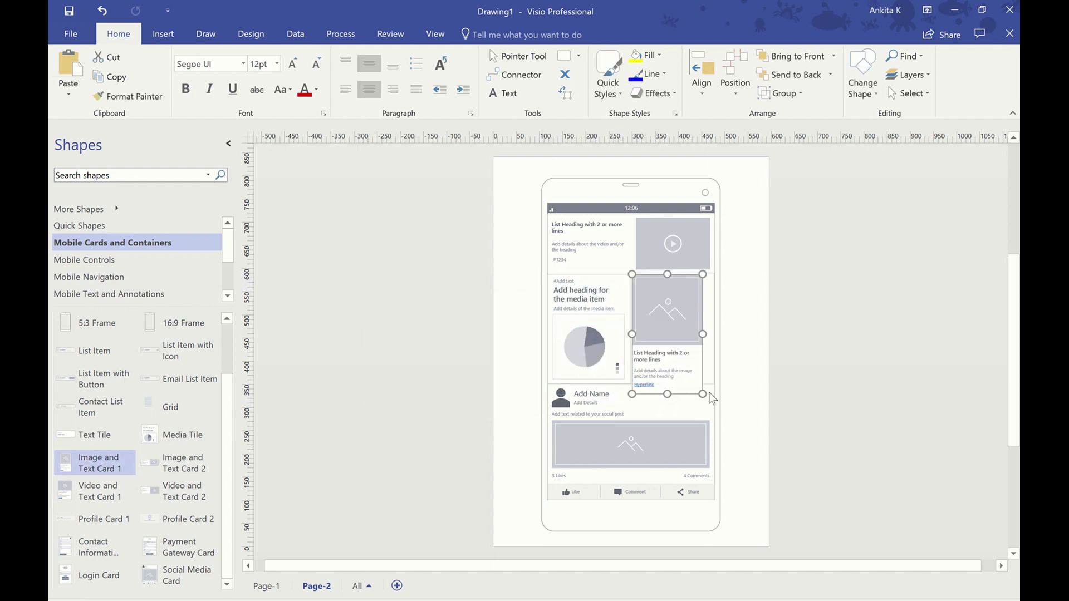
drag(711, 338, 713, 340)
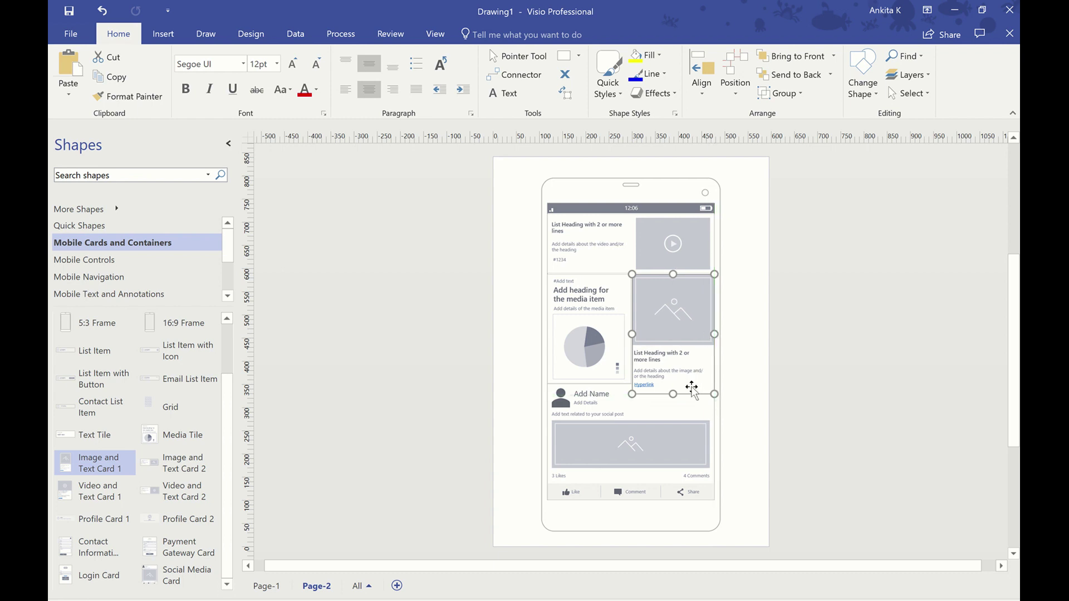
drag(673, 394, 673, 383)
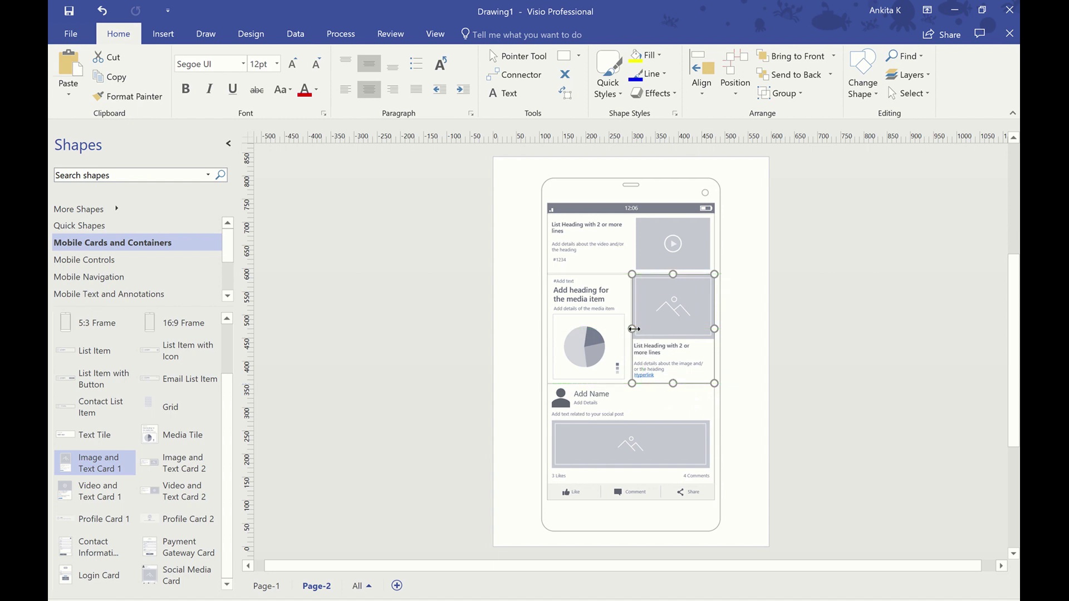
drag(632, 328, 631, 328)
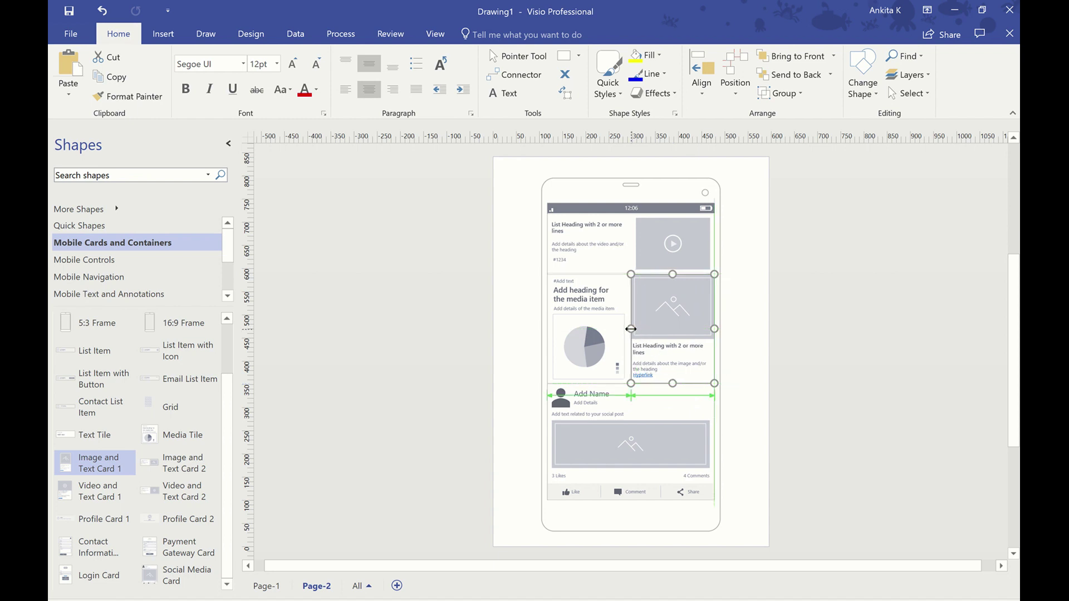
click(741, 358)
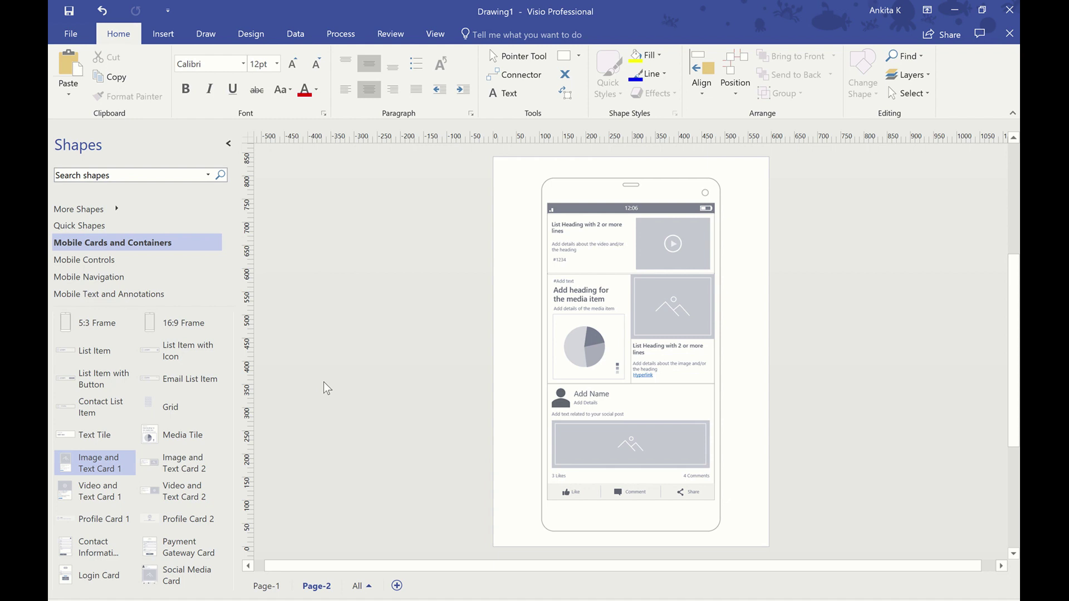
click(572, 239)
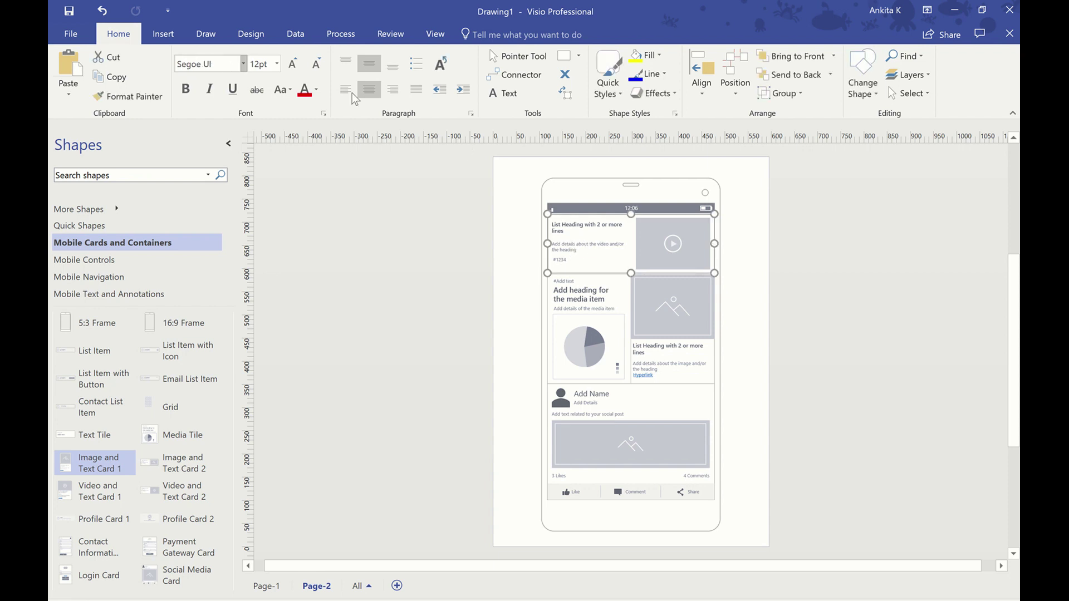
Step: Colour the video card's text dark blue and the media card's text green, then light green
click(317, 90)
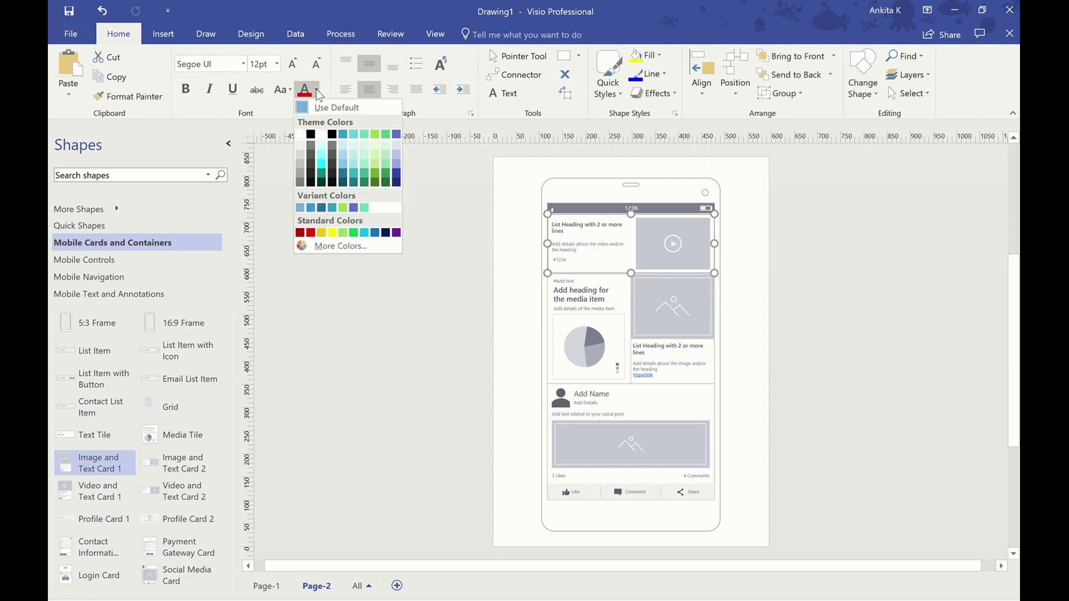
click(323, 208)
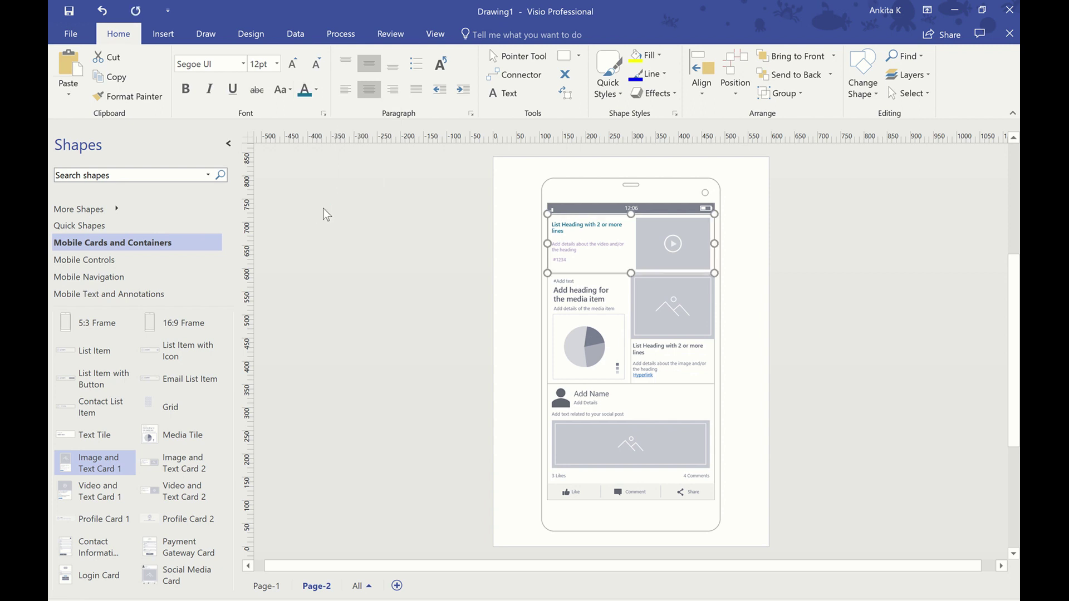
click(317, 90)
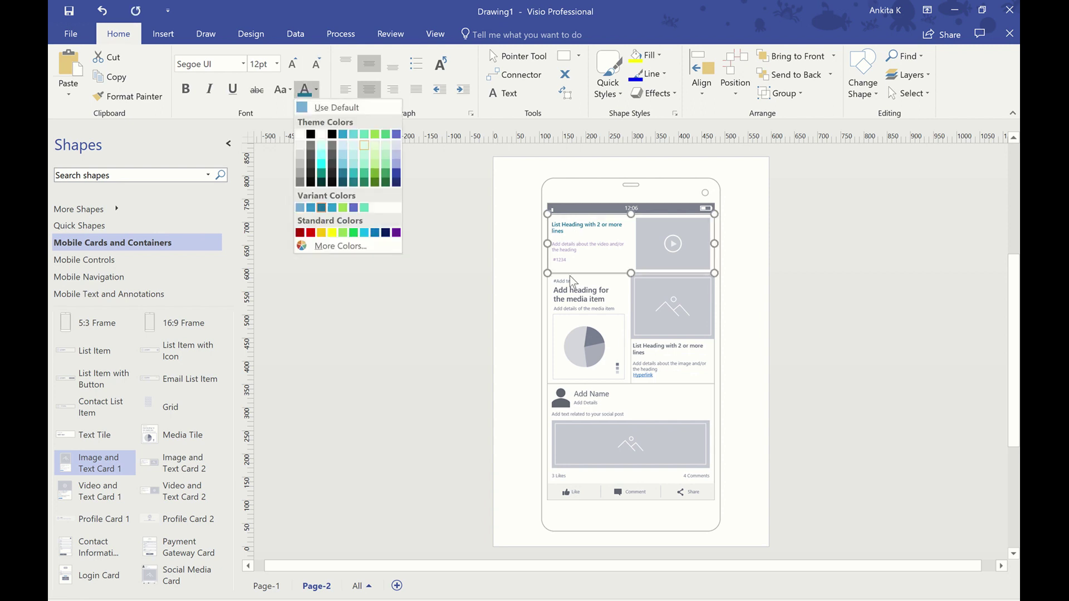
click(572, 294)
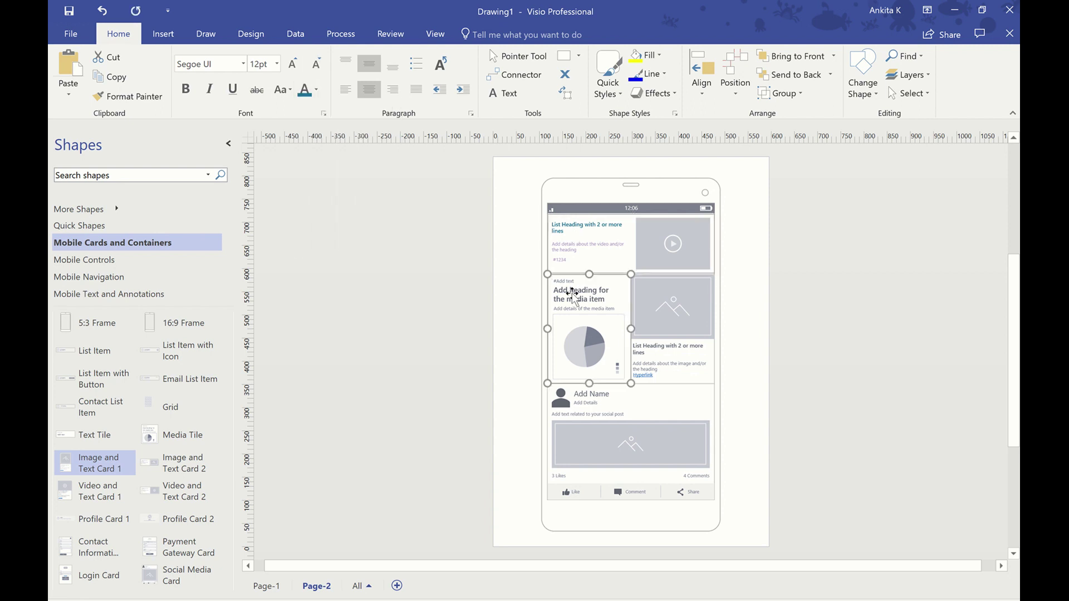
click(317, 90)
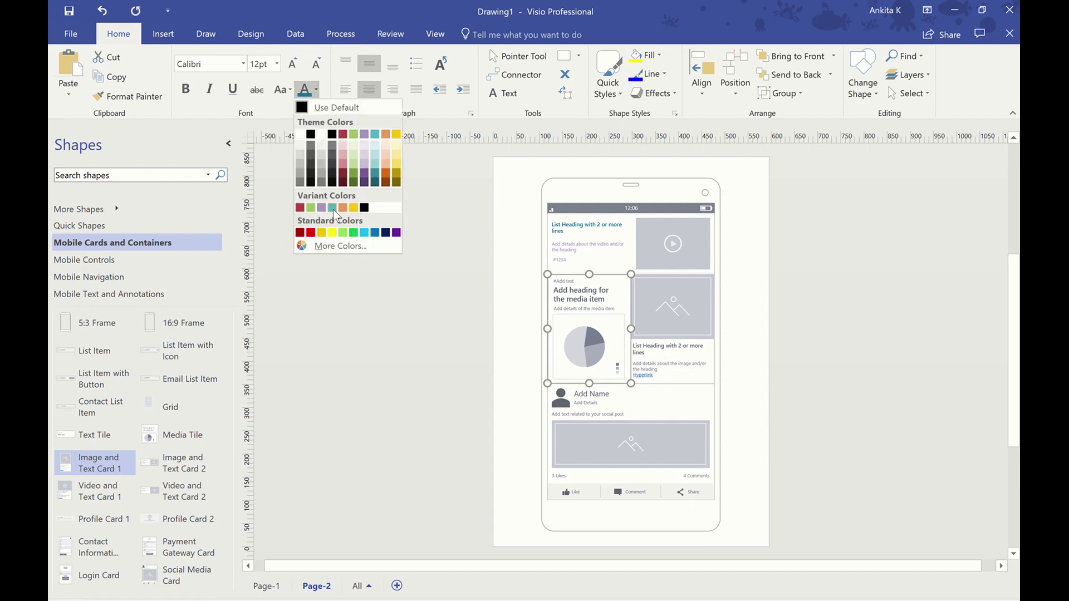
click(316, 207)
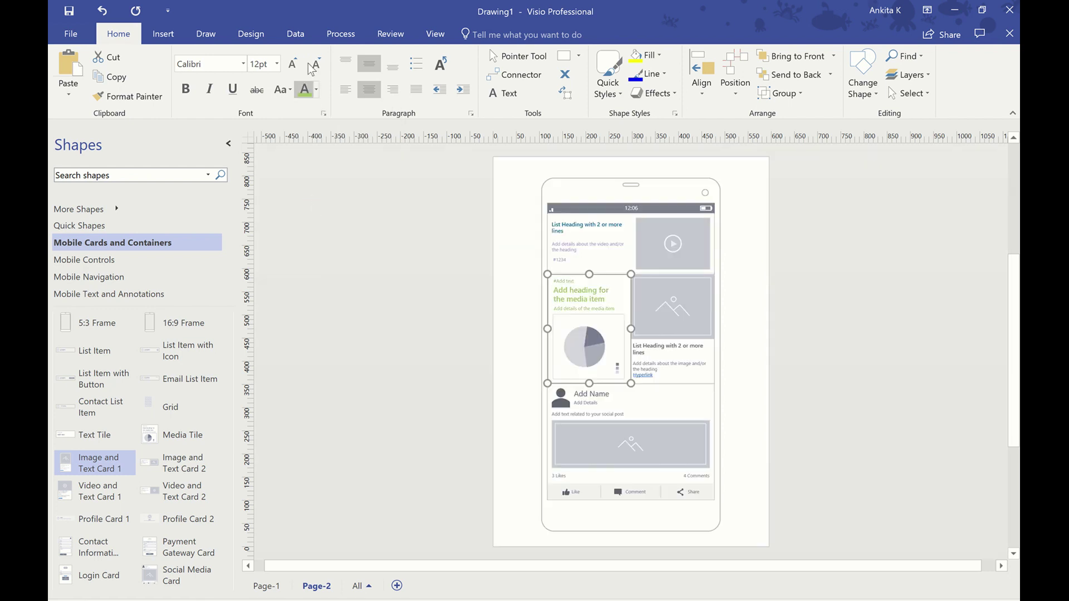
click(317, 96)
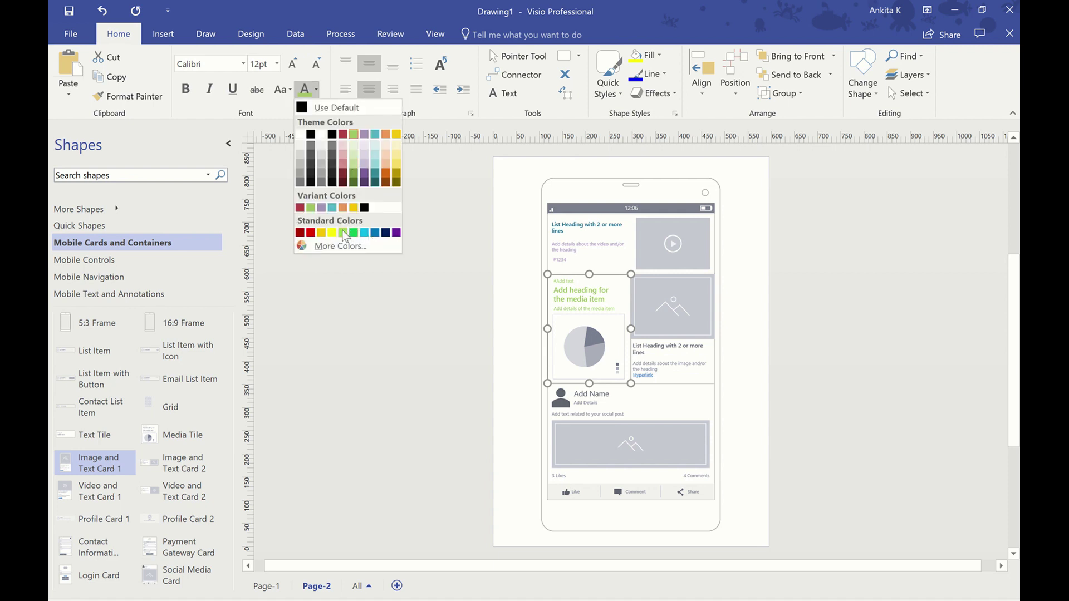
click(342, 233)
Step: Colour the text of the image-and-text card and the social post card blue
click(670, 331)
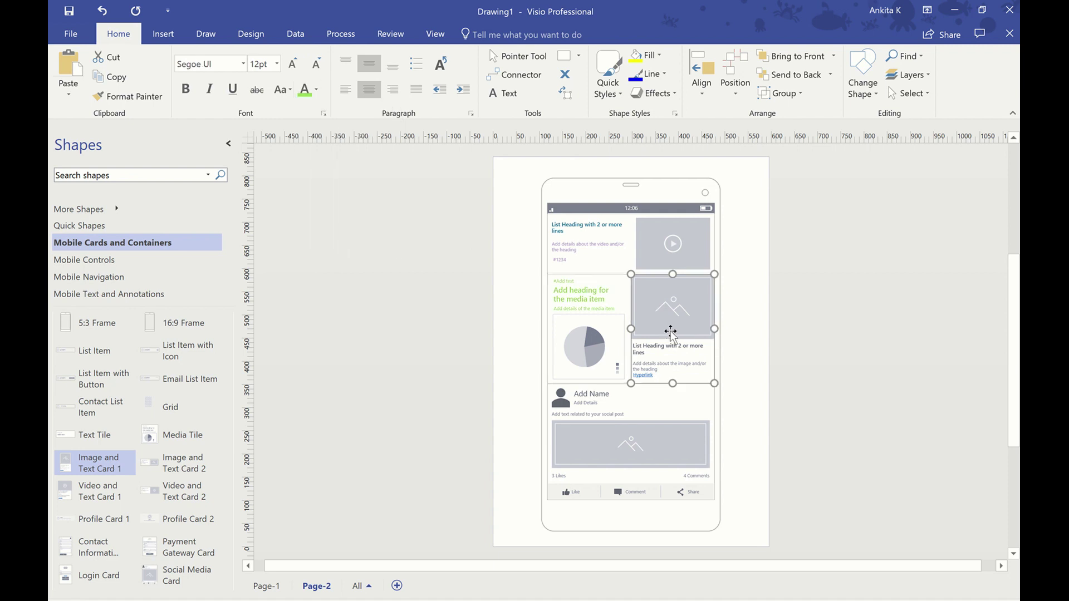
click(317, 90)
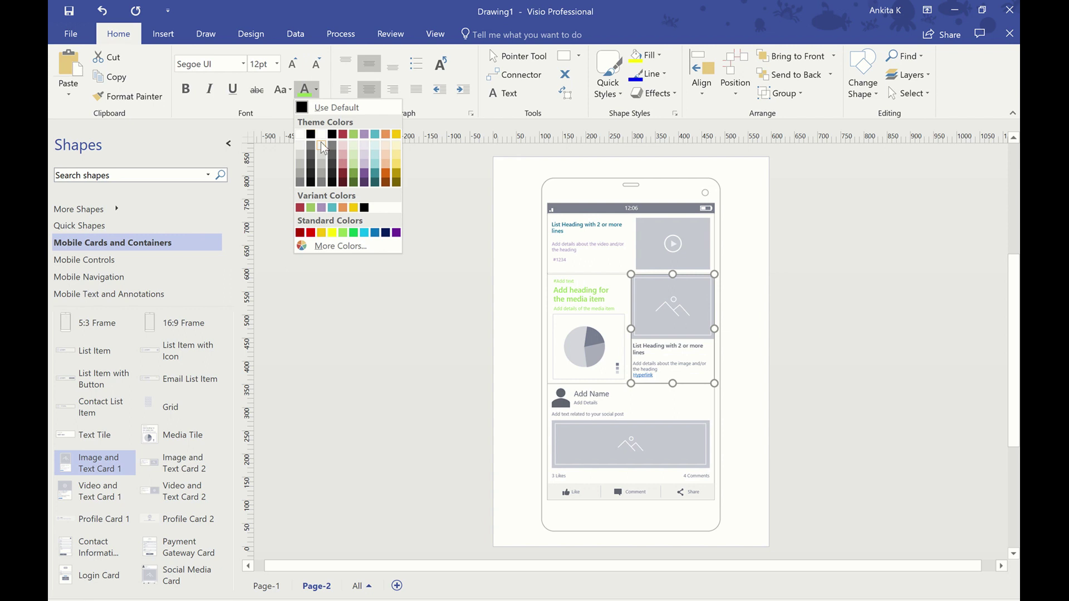
click(373, 233)
key(Escape)
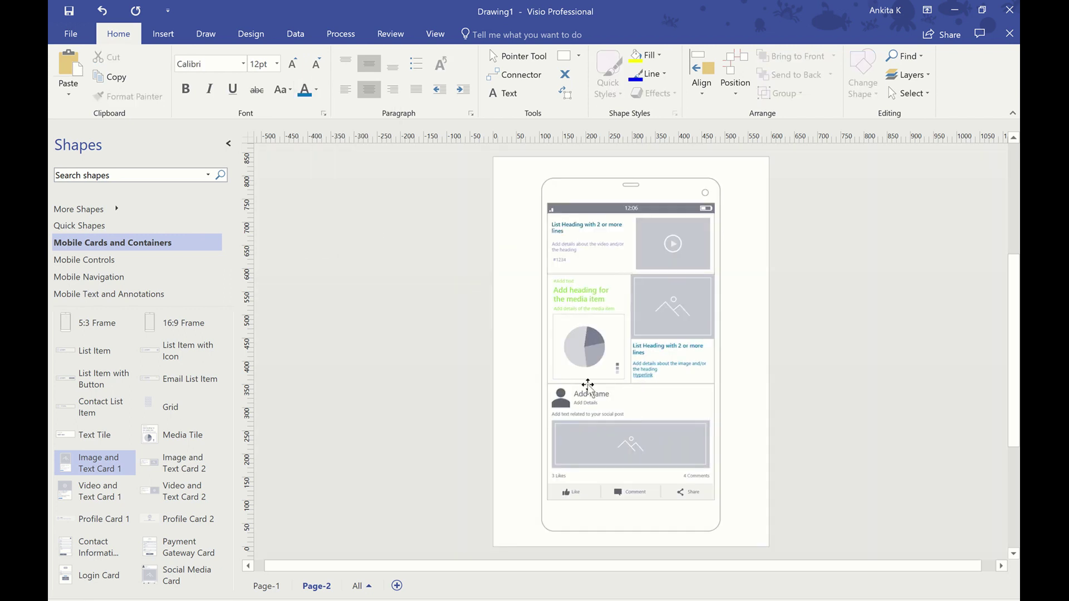
click(588, 386)
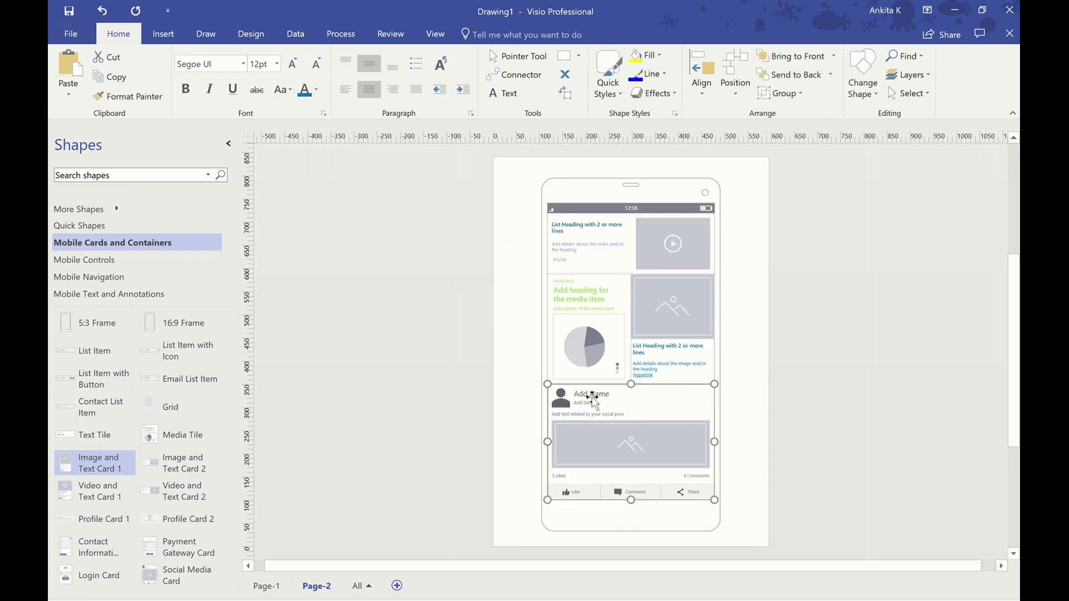
click(306, 89)
click(515, 372)
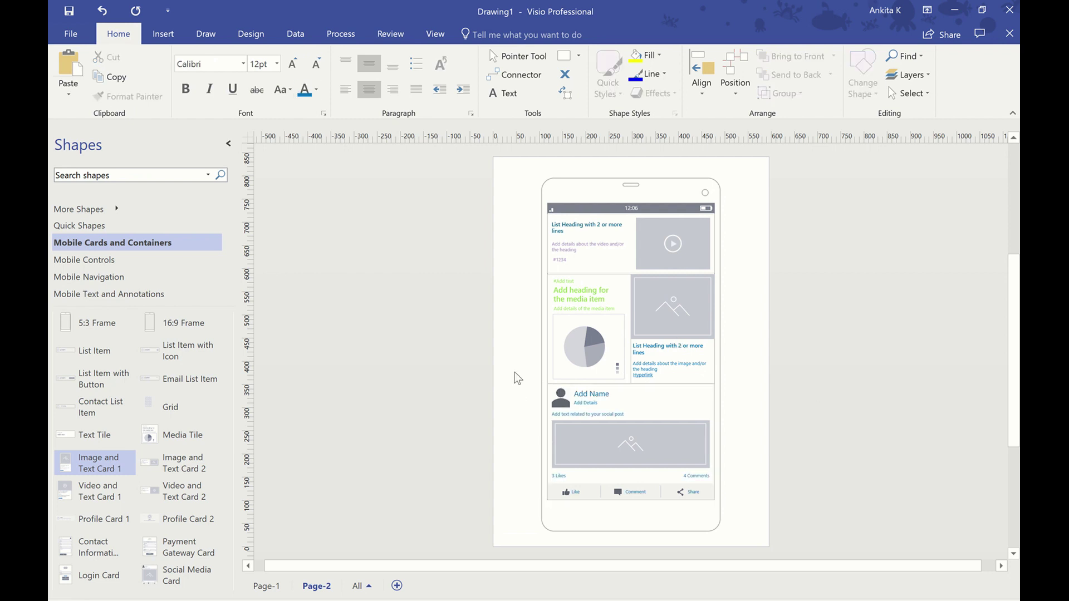